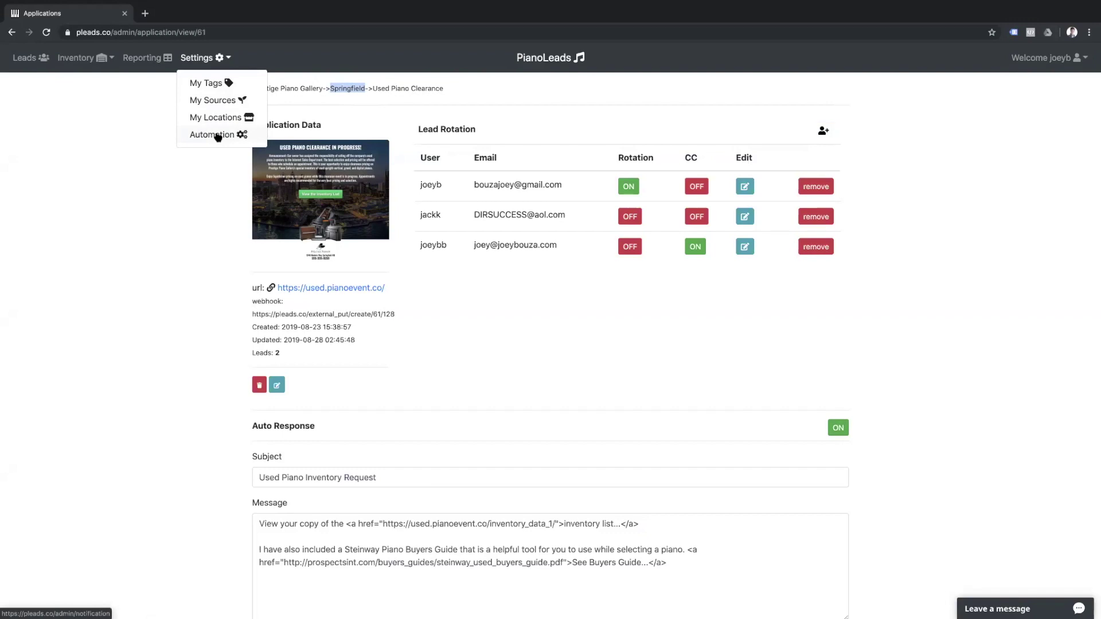
Start a new automation that applies to all new leads.
left_click(217, 135)
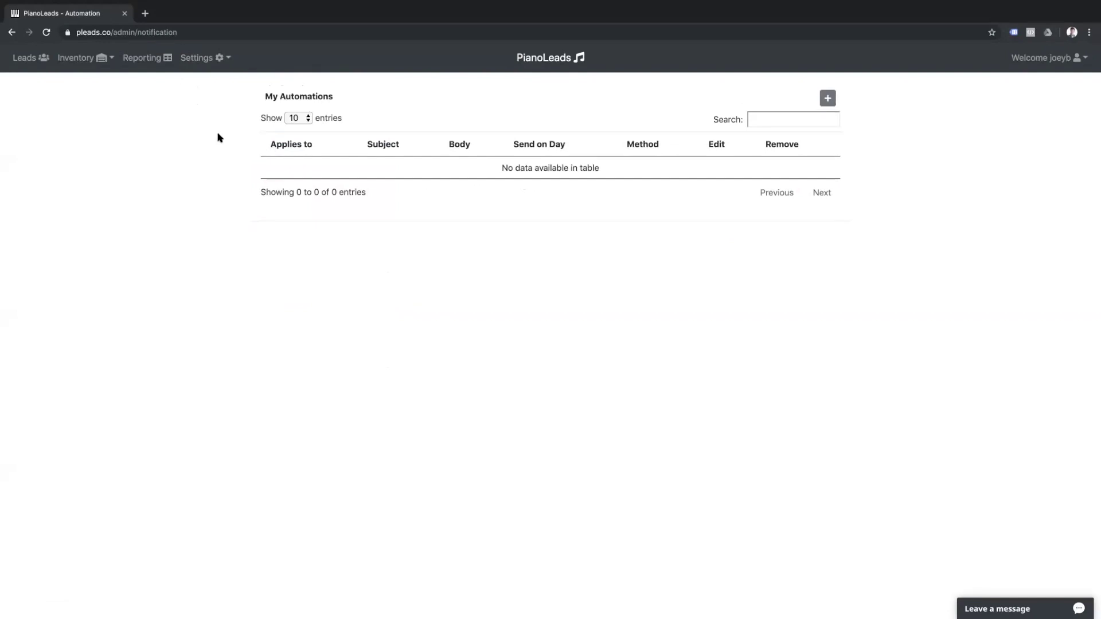
left_click(831, 100)
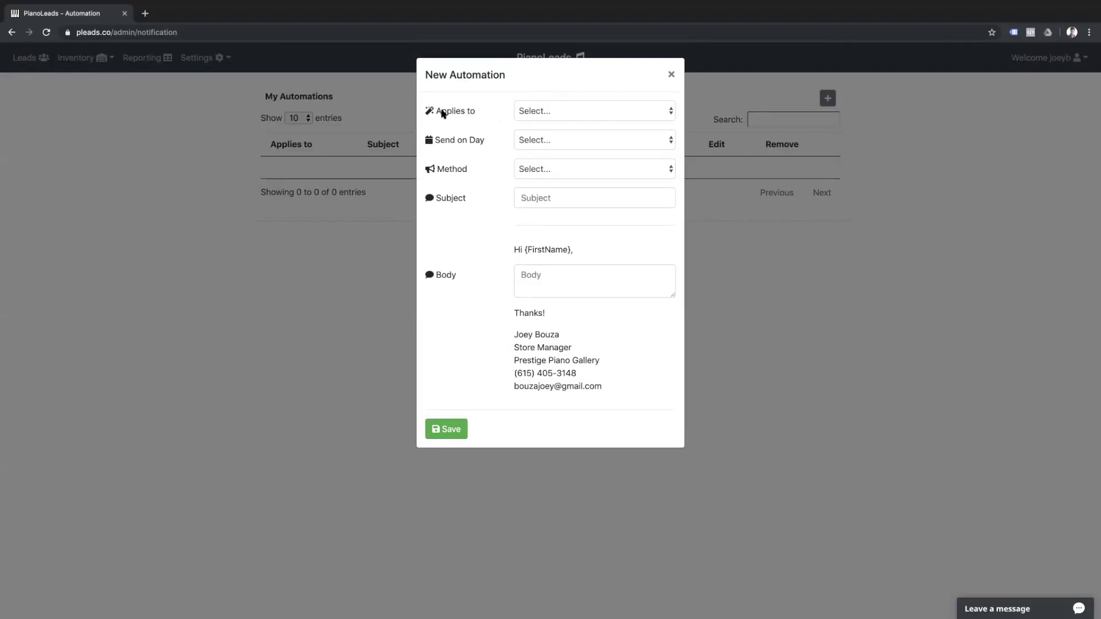
left_click(553, 113)
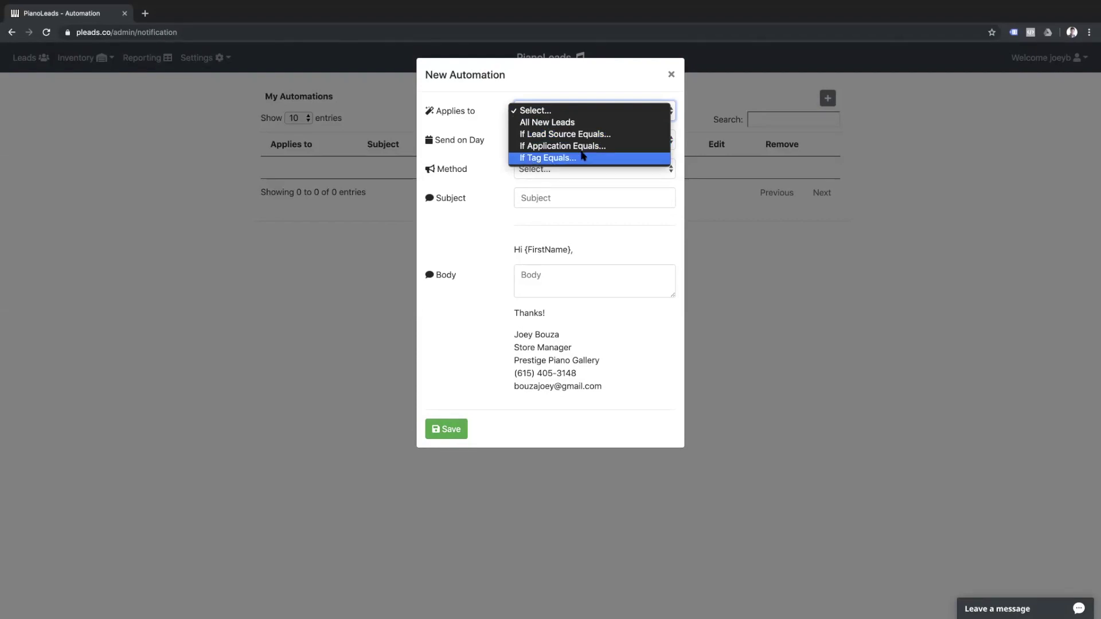
left_click(562, 122)
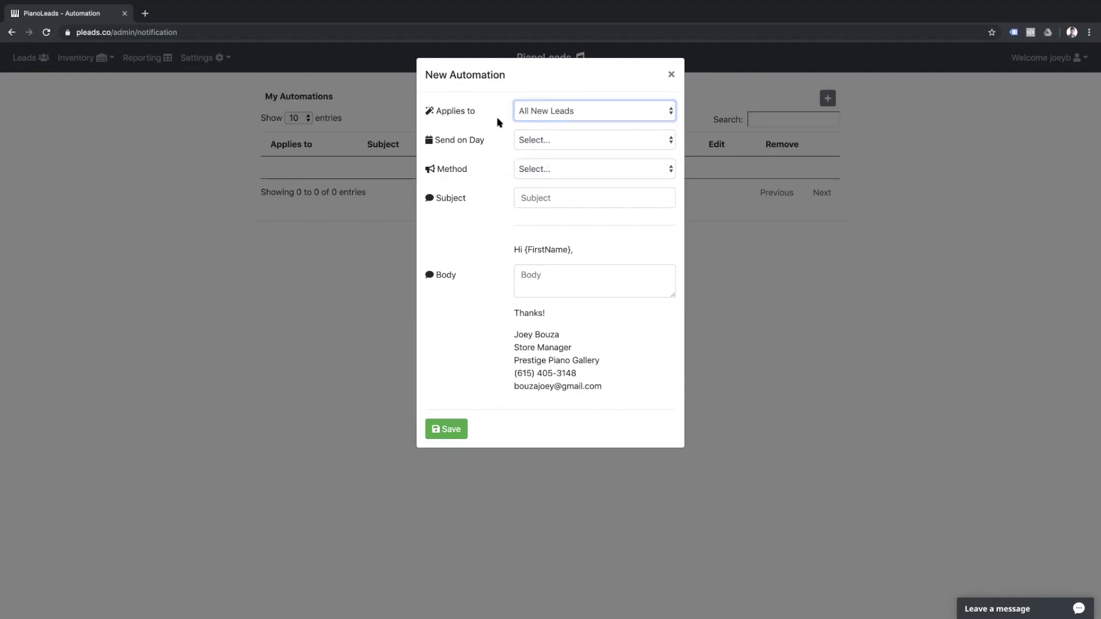
Make the new automation apply only if the lead source equals Prospects International.
left_click(550, 113)
left_click(549, 122)
left_click(549, 140)
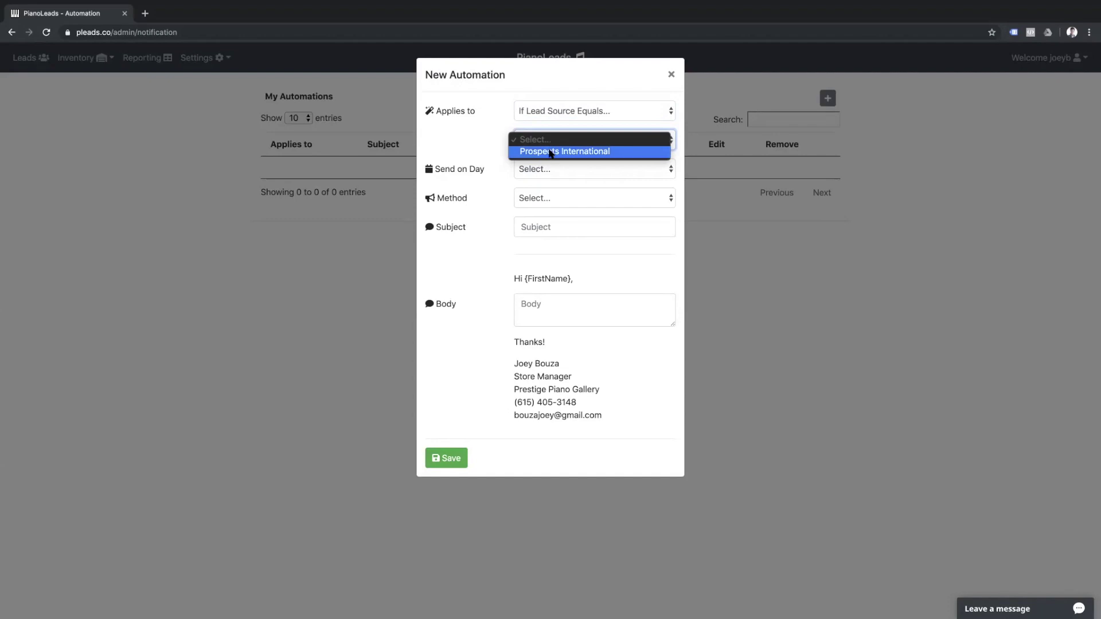
left_click(549, 153)
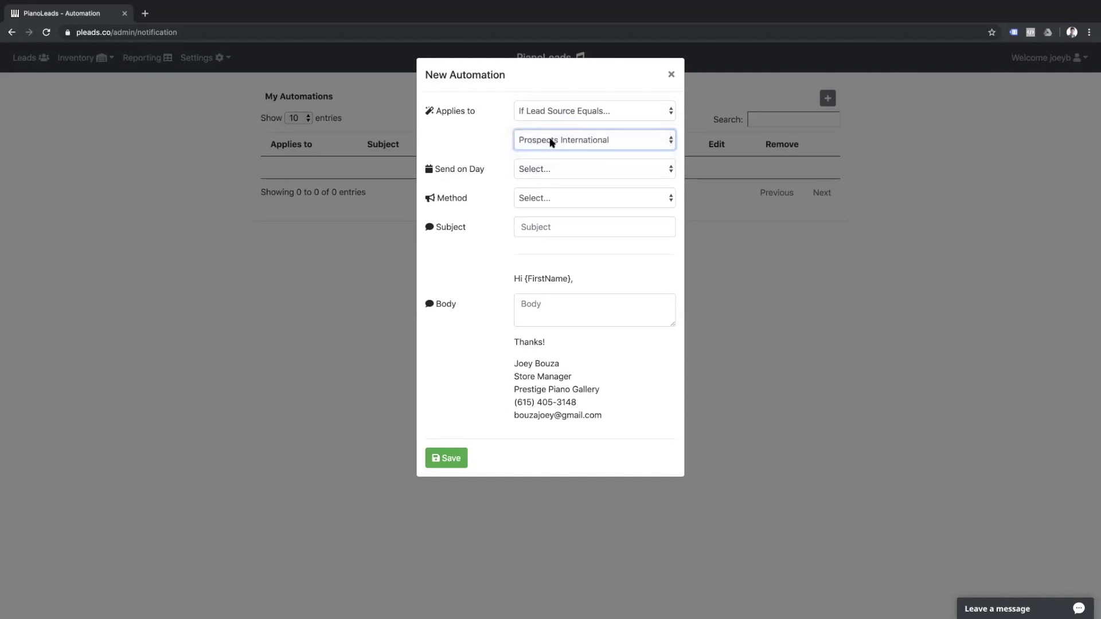
Switch the automation's condition to If Application Equals and display the selectable applications.
left_click(561, 115)
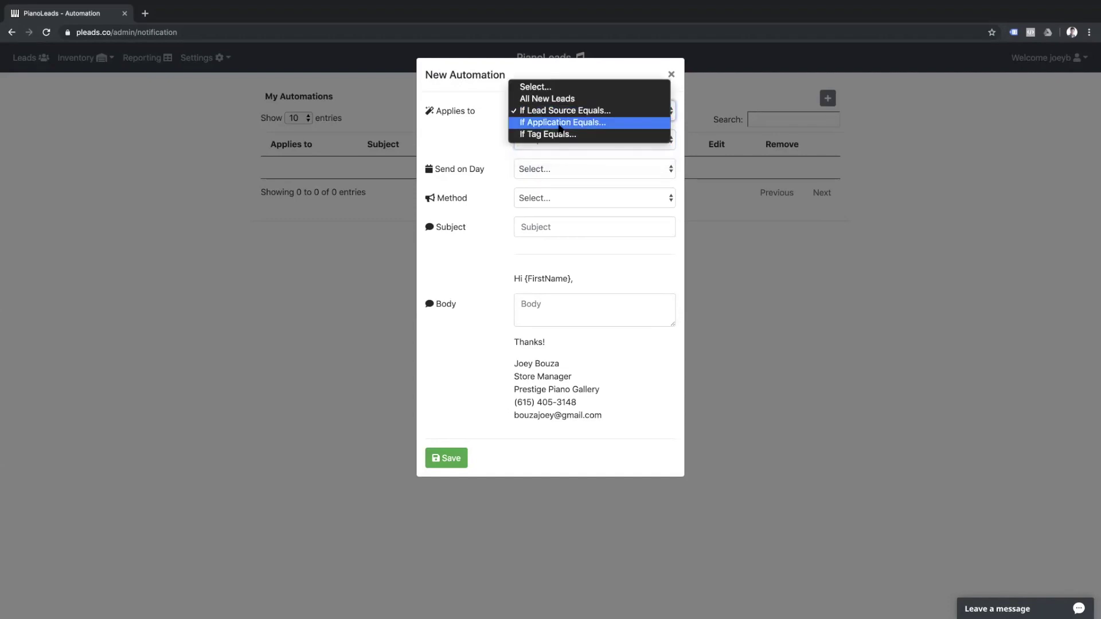
left_click(559, 122)
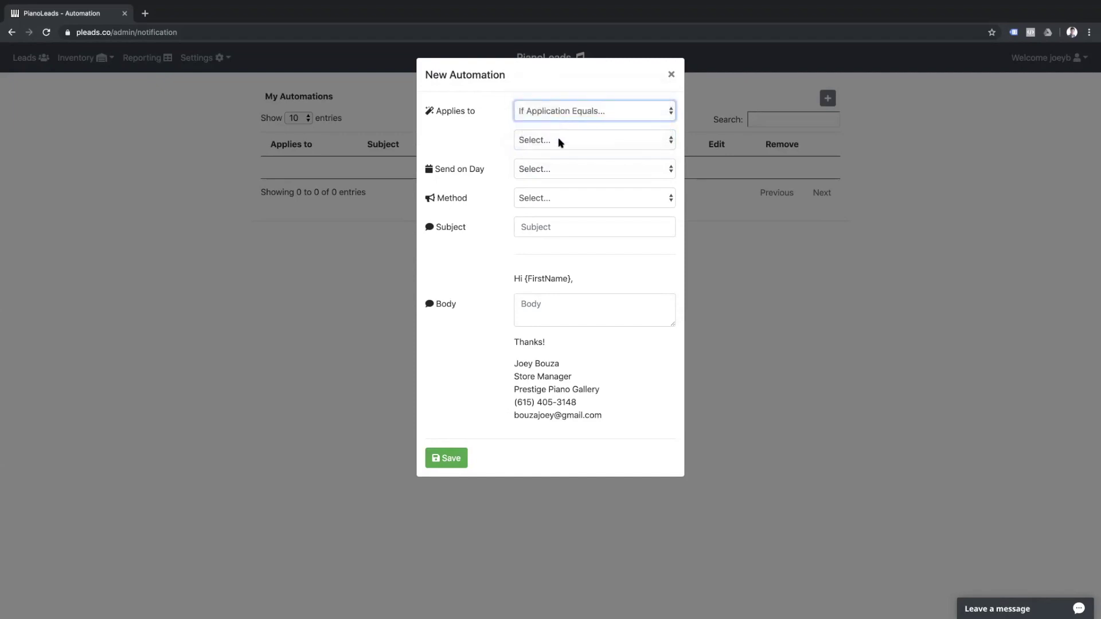
left_click(560, 140)
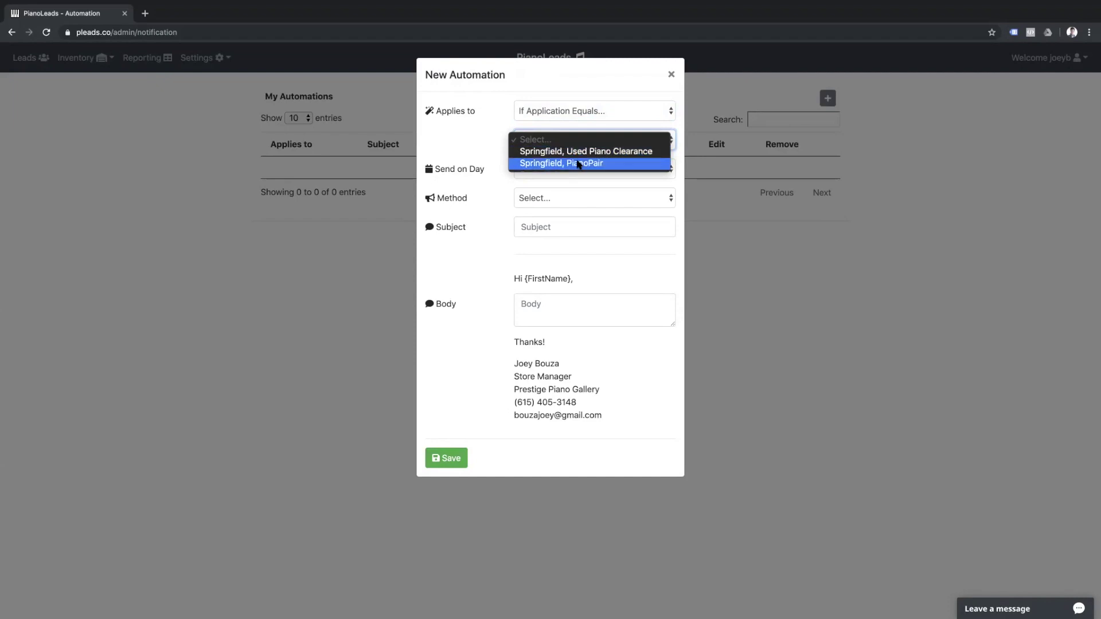
Switch the automation's condition to If Tag Equals and display the selectable tags.
left_click(602, 111)
left_click(602, 111)
left_click(595, 124)
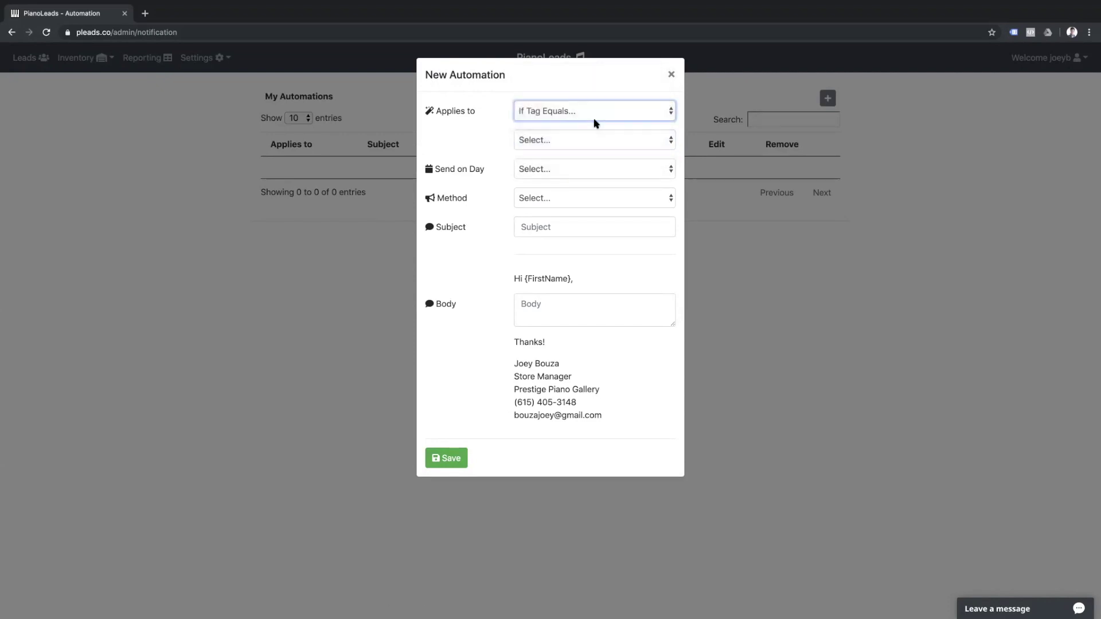
left_click(586, 140)
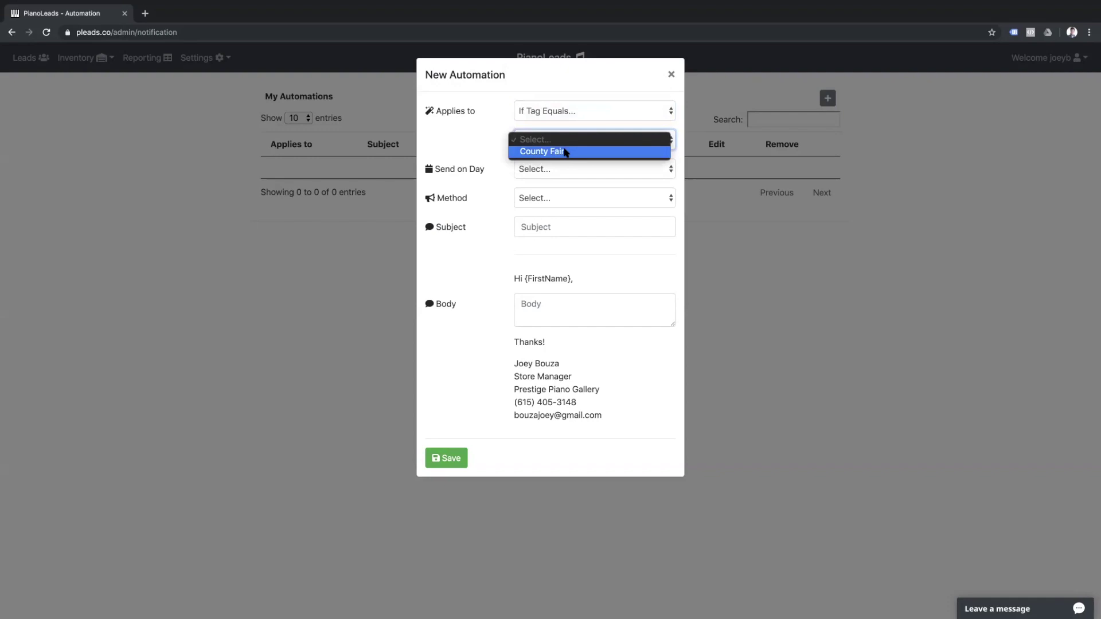
left_click(482, 133)
Set the automation to apply to All New Leads and to send on day 2.
left_click(539, 110)
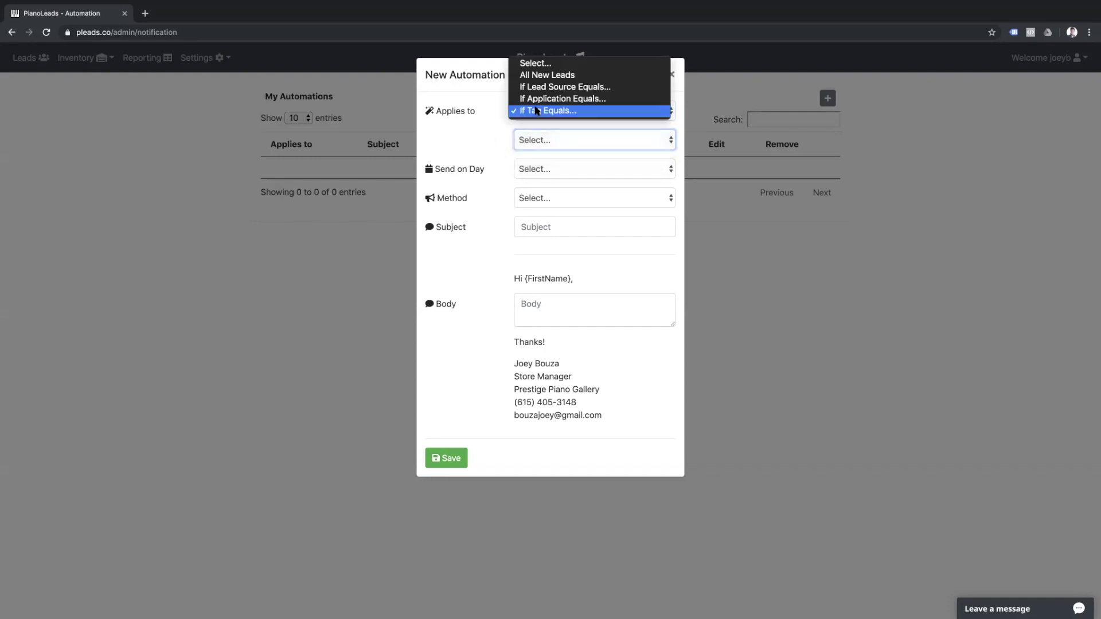
left_click(547, 75)
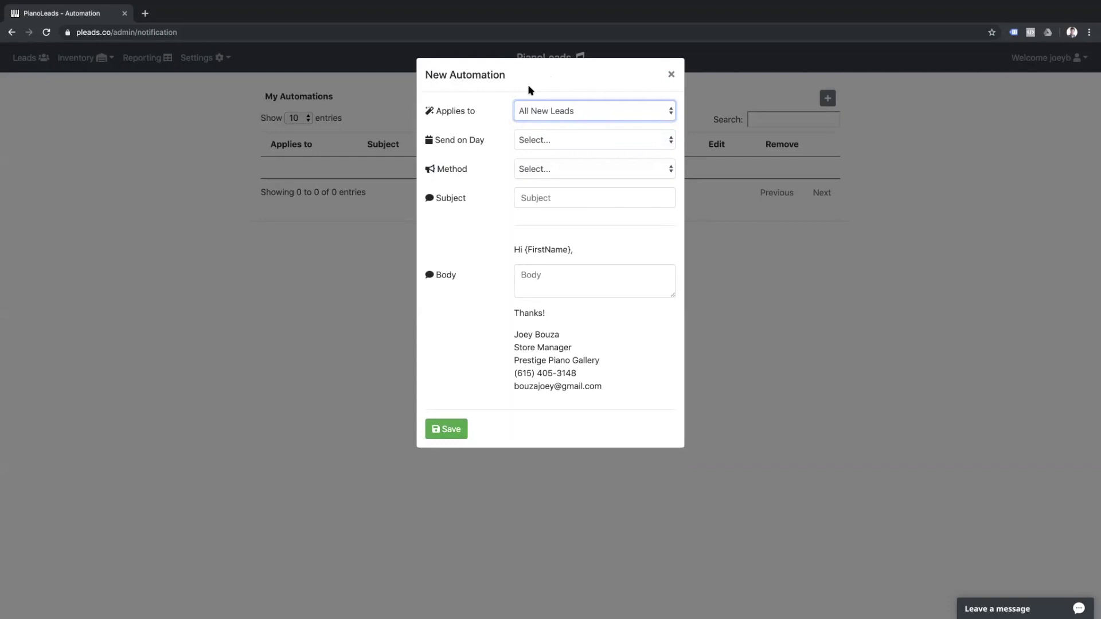
left_click(541, 138)
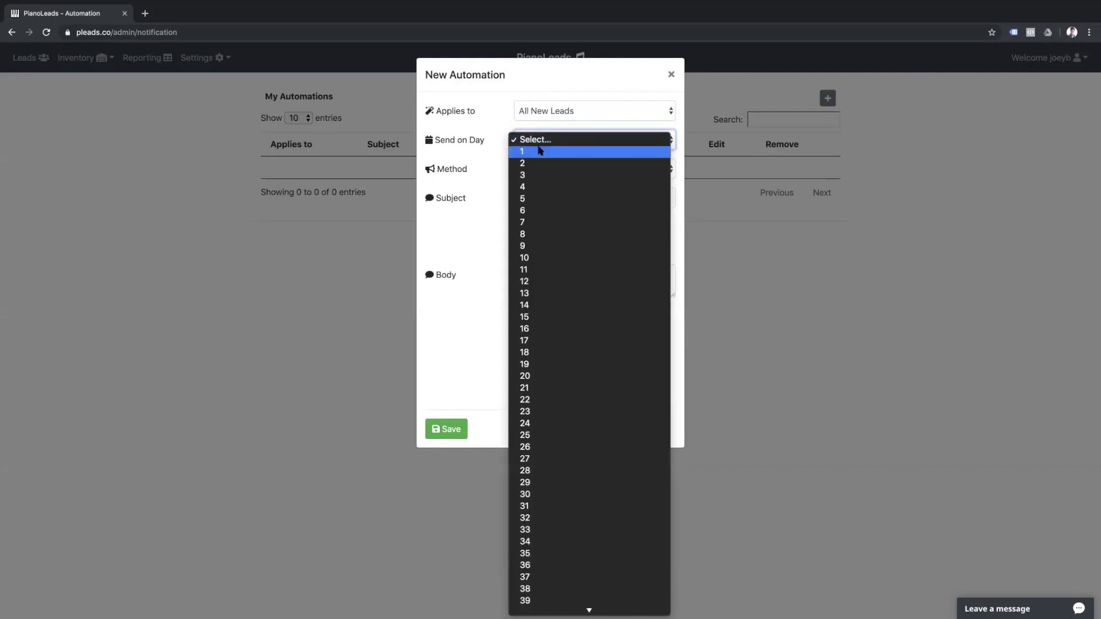
scroll(542, 175, "down", 5)
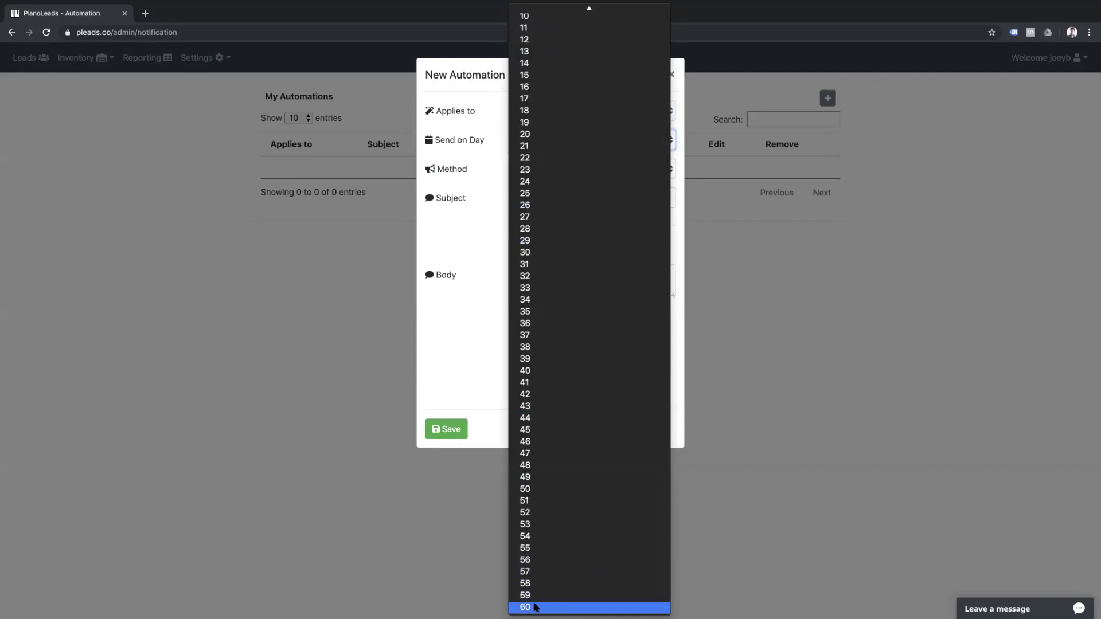
scroll(632, 263, "up", 3)
scroll(625, 251, "down", 3)
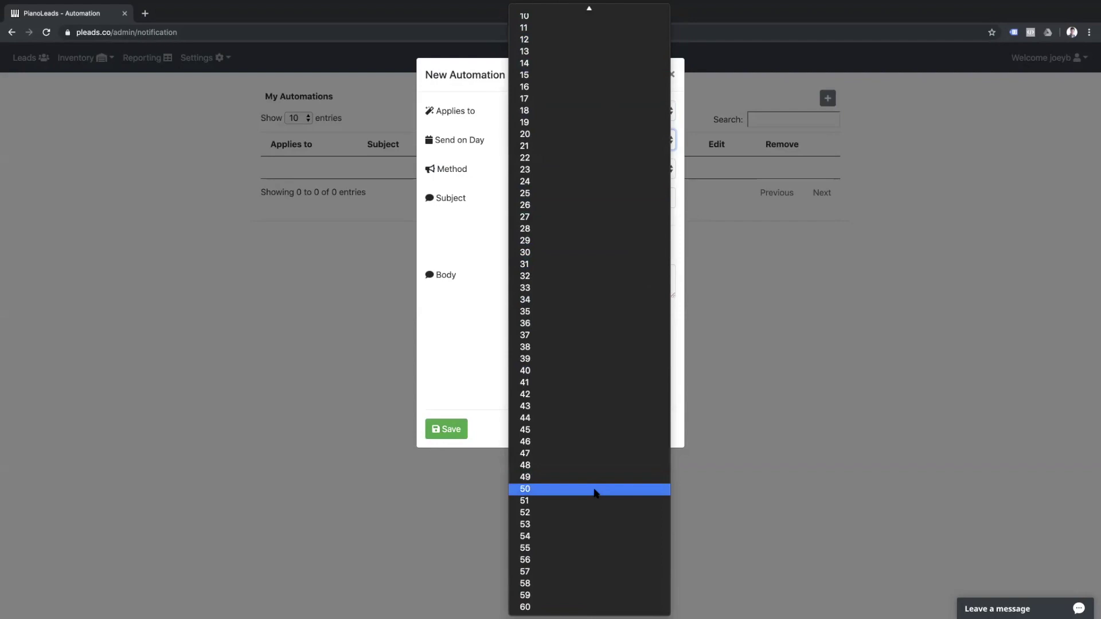
scroll(597, 477, "up", 2)
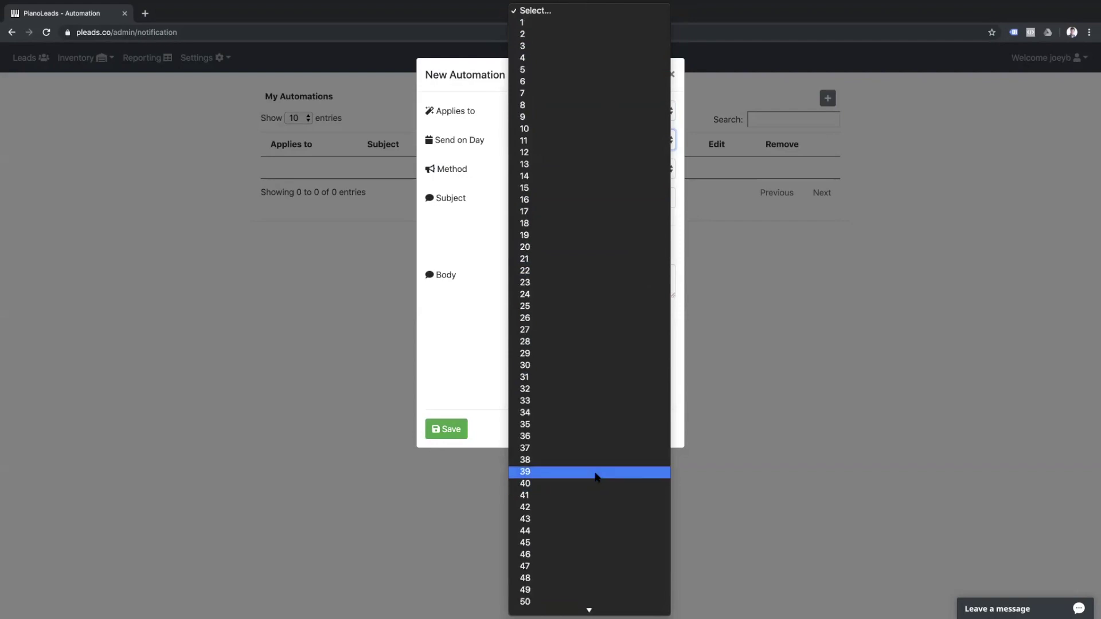
left_click(554, 37)
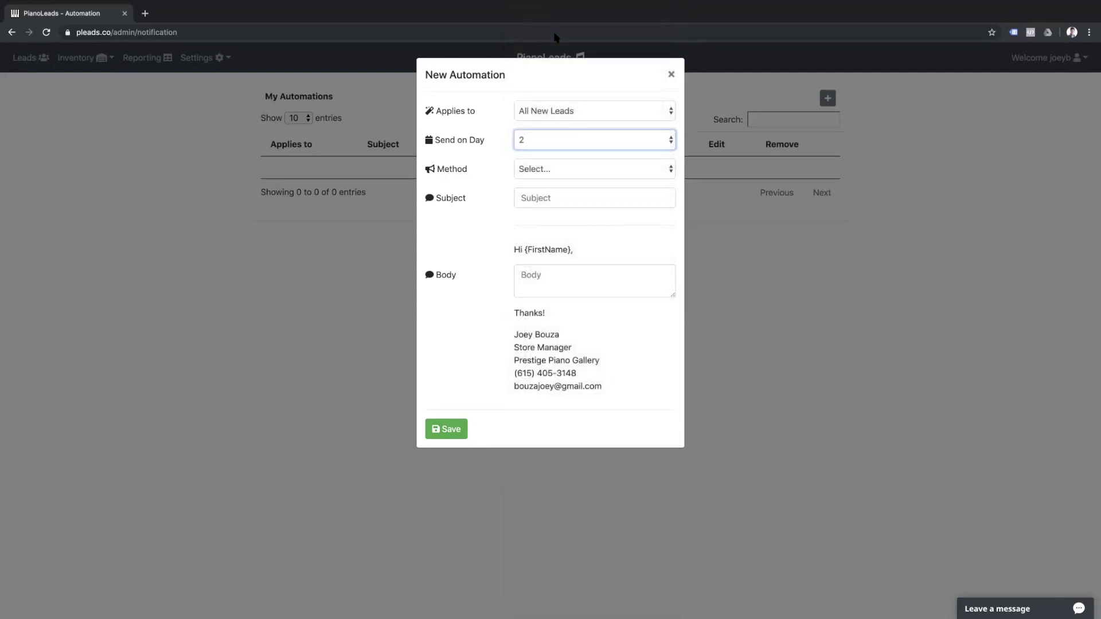
Set the automation's method to Email and enter its empty subject and body fields.
left_click(525, 170)
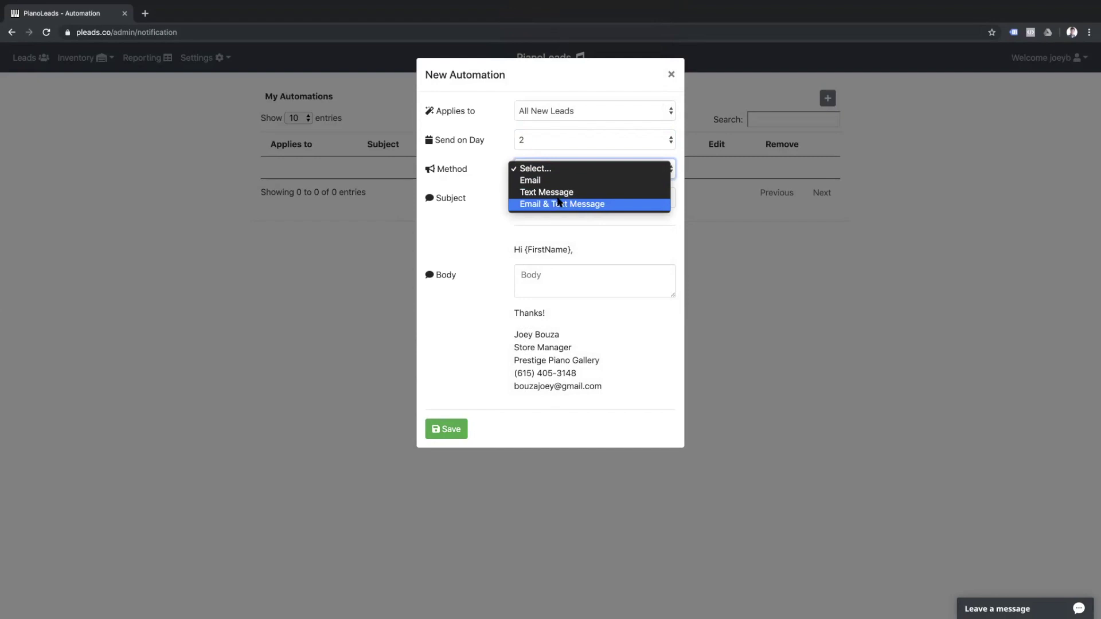
left_click(559, 179)
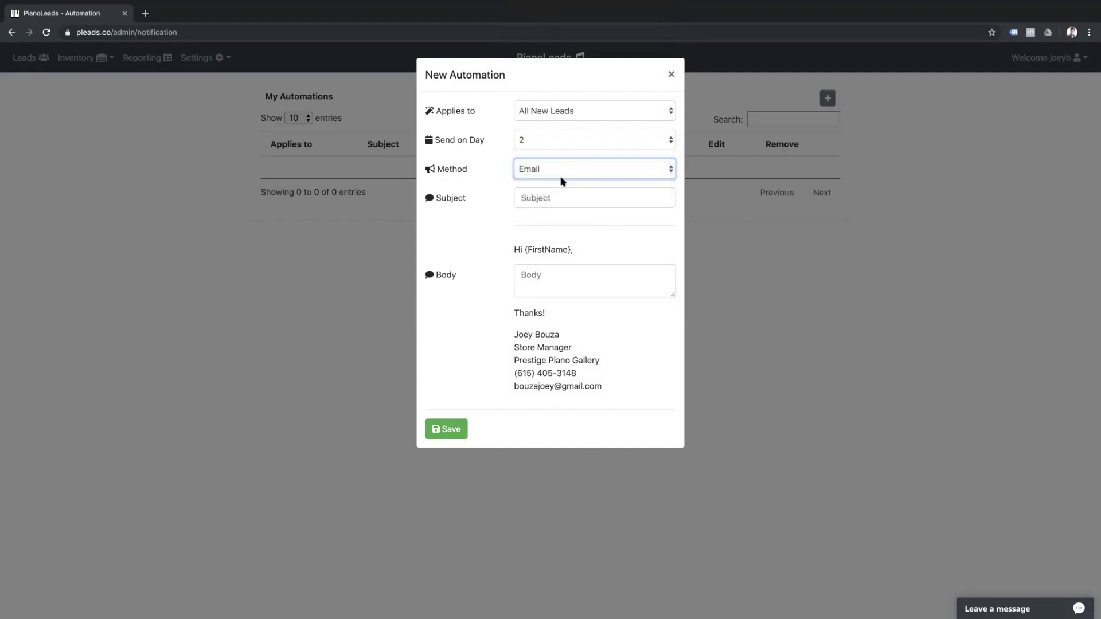
left_click(547, 195)
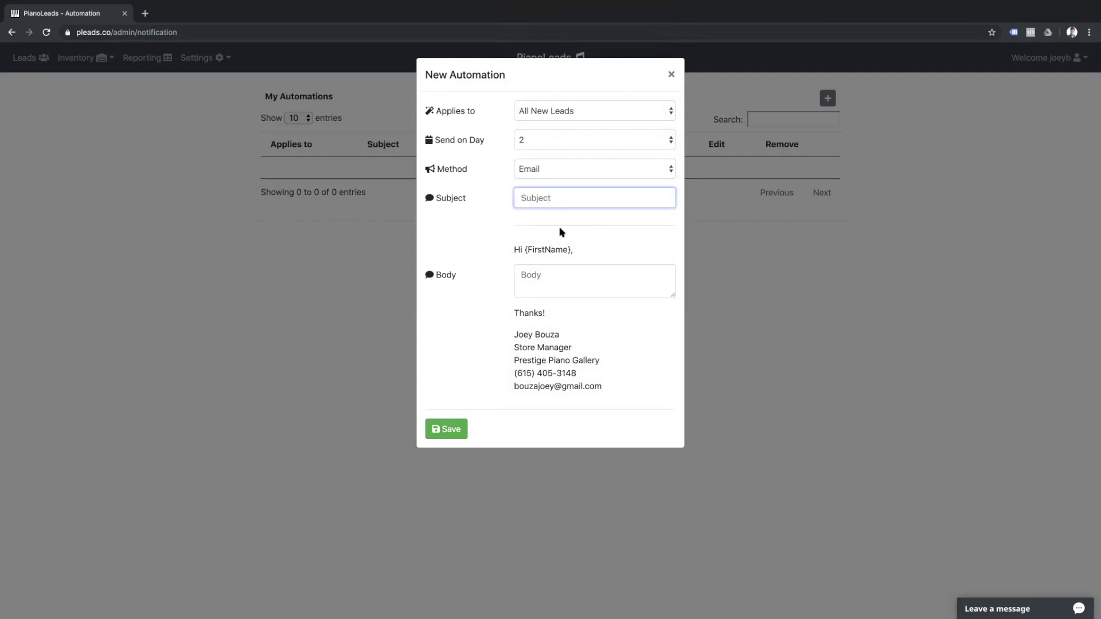
left_click(569, 287)
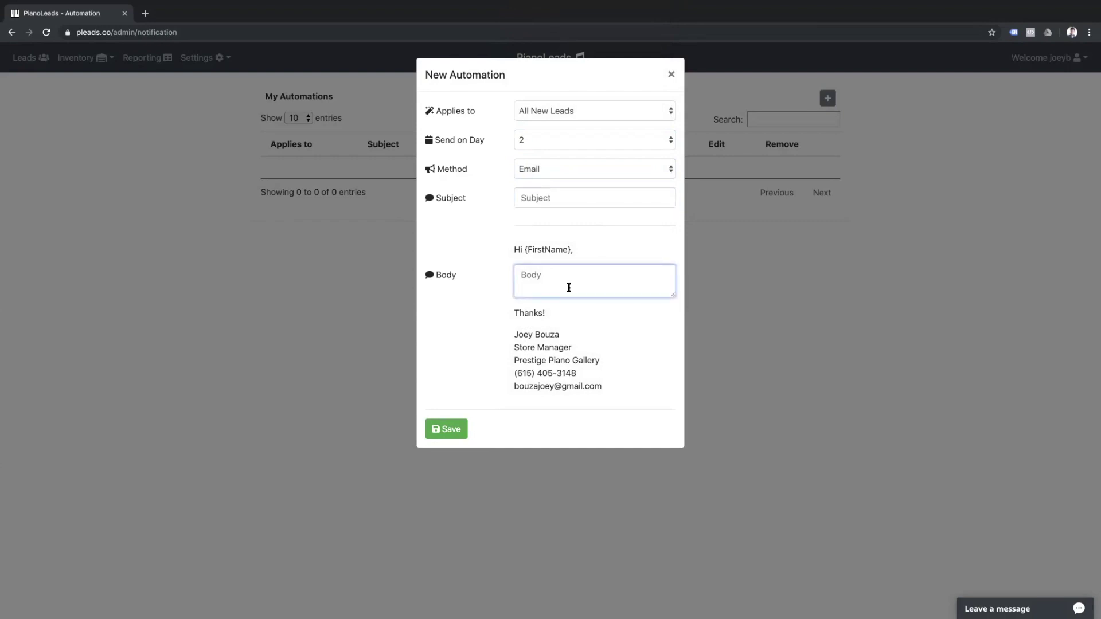
Change the automation's method to Text Message and dismiss the new automation without saving.
left_click(539, 172)
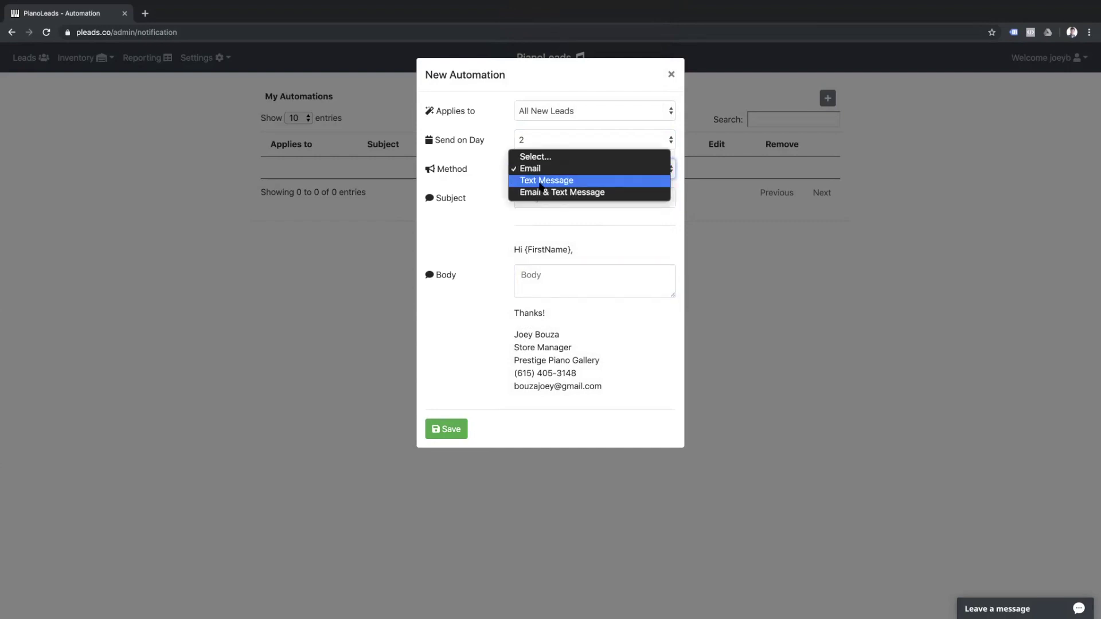
left_click(539, 181)
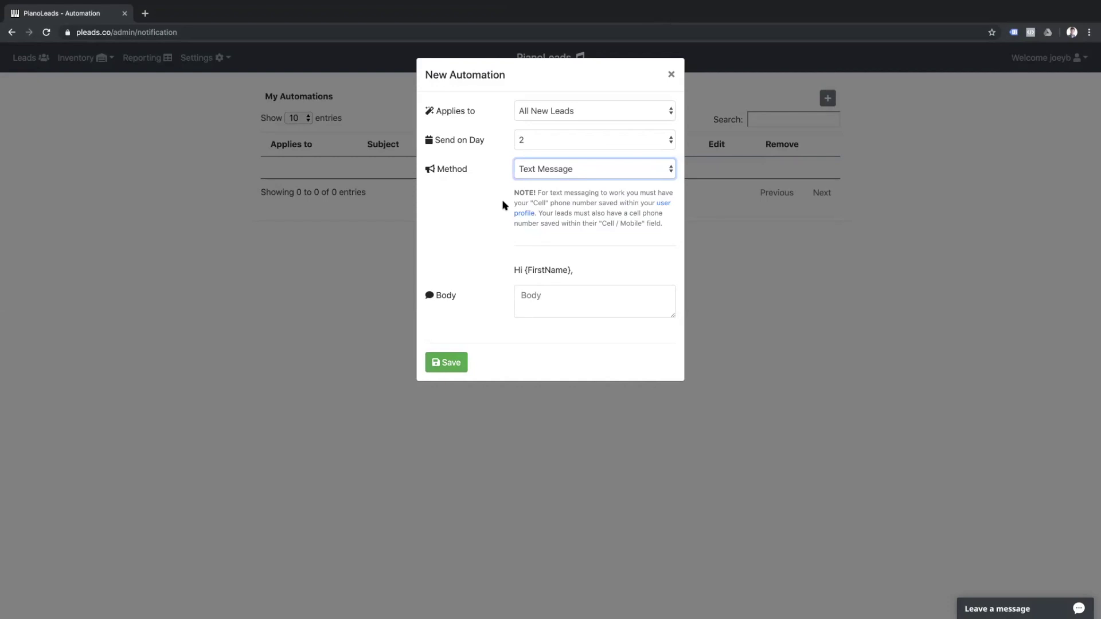
left_click(152, 108)
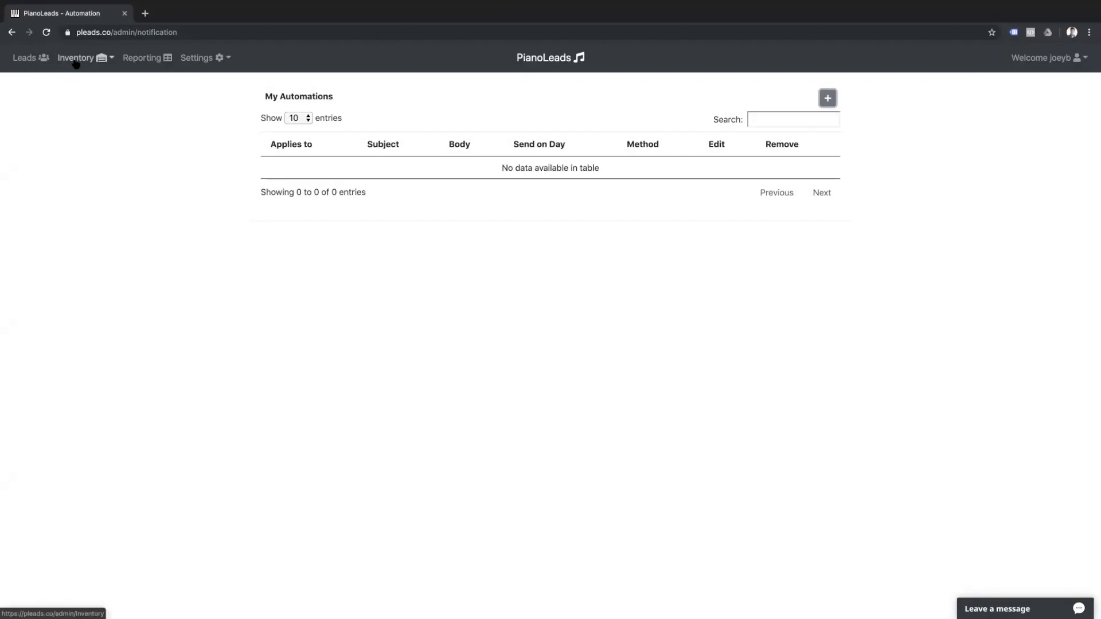
Copy the phone number of the first lead in the leads list into its profile's Mobile field and save the lead.
left_click(35, 63)
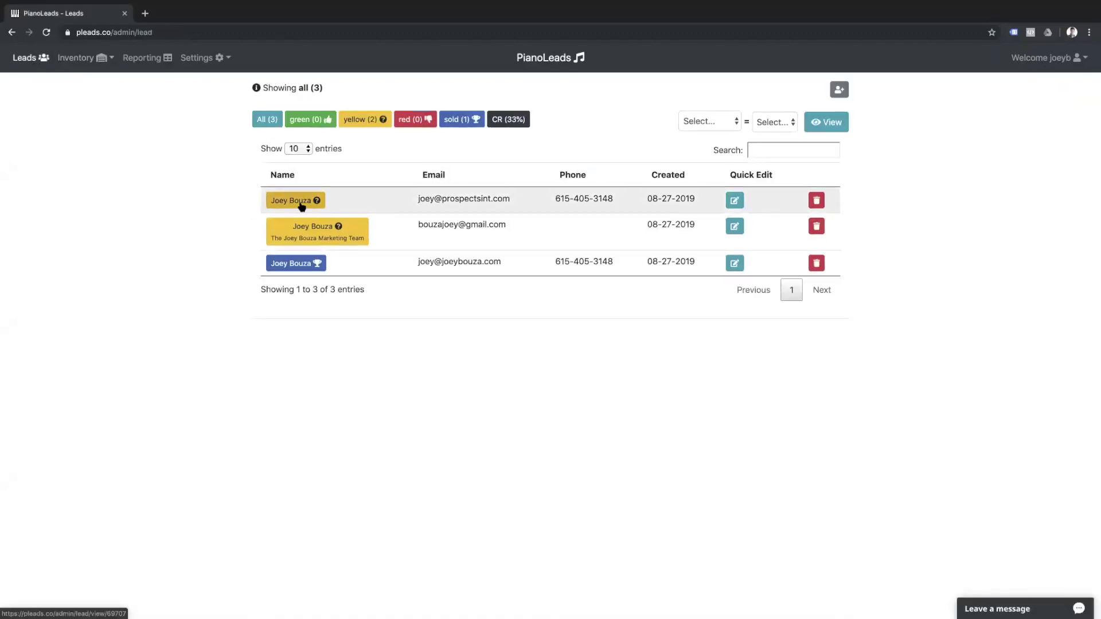
left_click(302, 205)
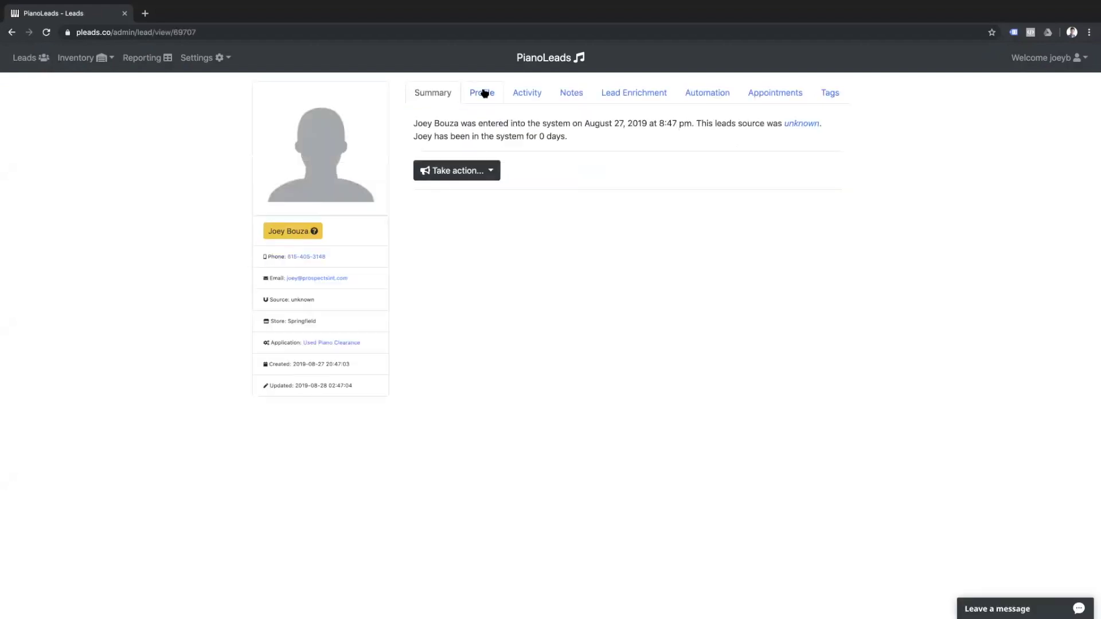
left_click(484, 93)
left_click(521, 351)
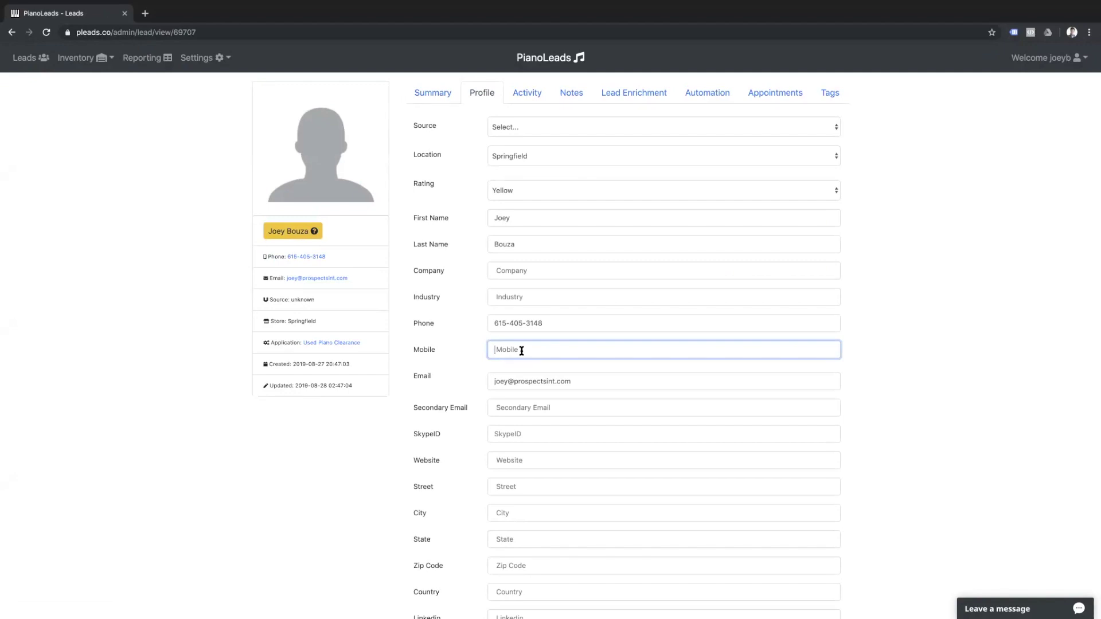
left_click_drag(542, 323, 493, 325)
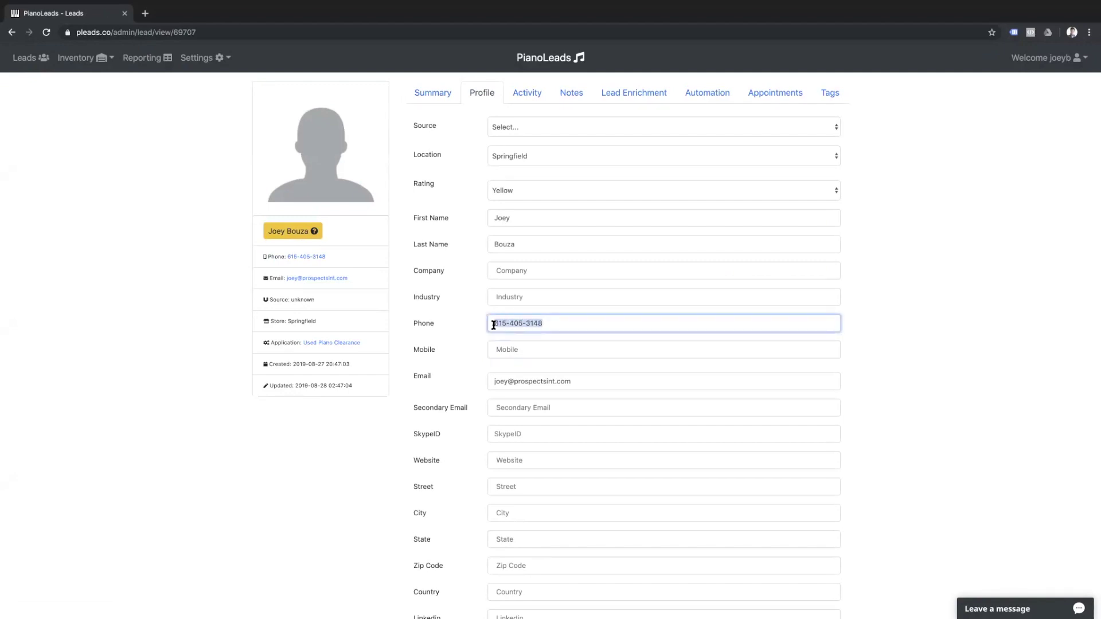
key("ctrl+c")
left_click(508, 349)
key("ctrl+v")
scroll(509, 351, "down", 3)
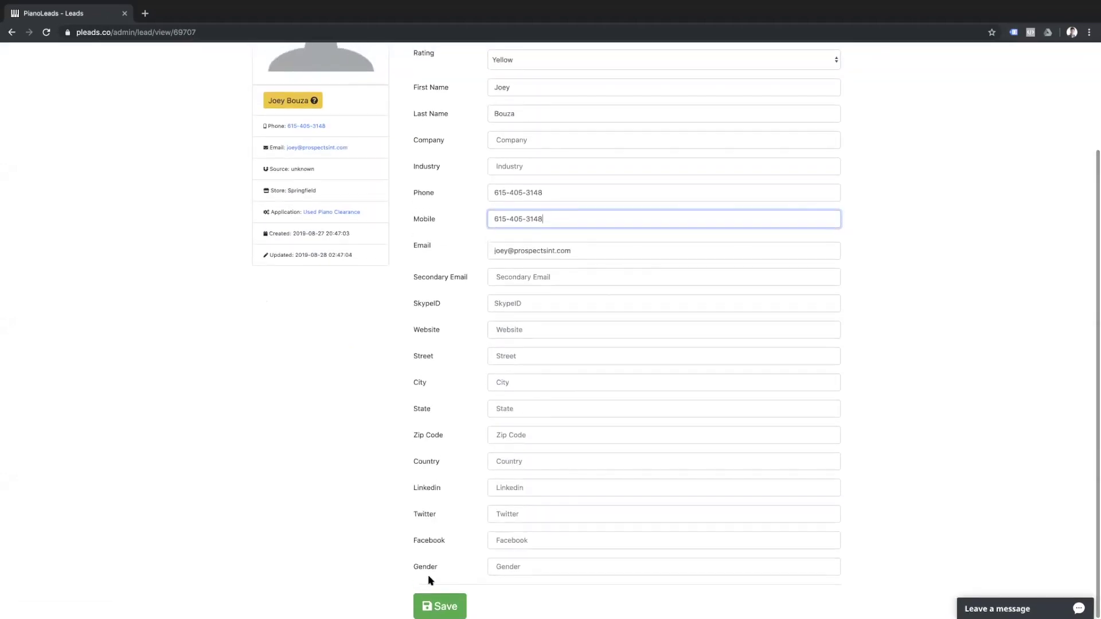
left_click(431, 605)
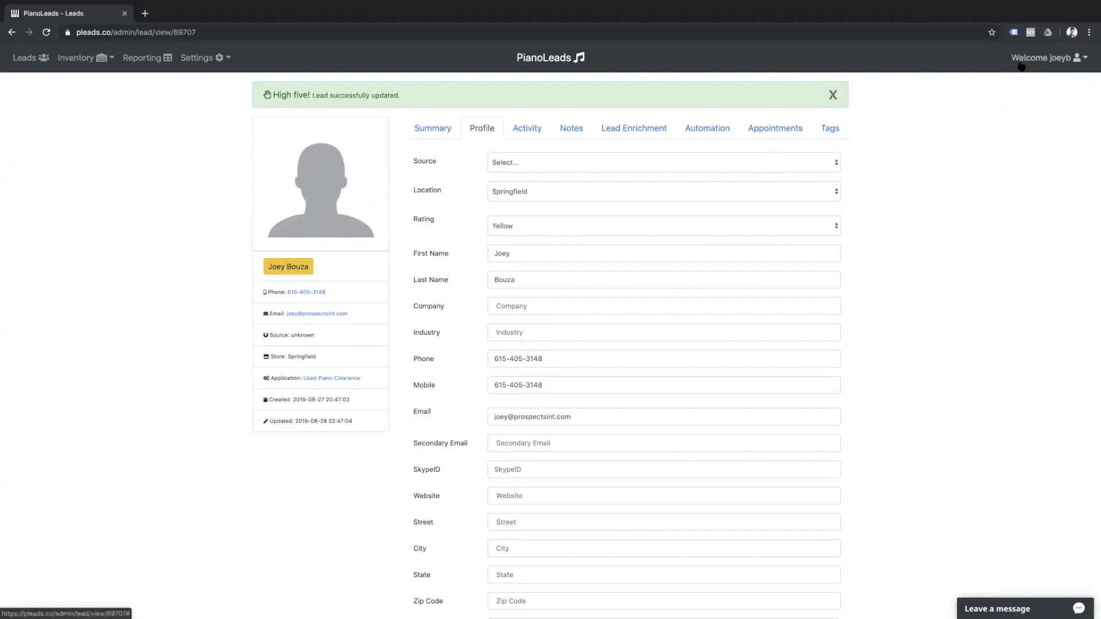
Copy the phone number in the account's own user profile into its Cell field and save the profile.
left_click(1073, 59)
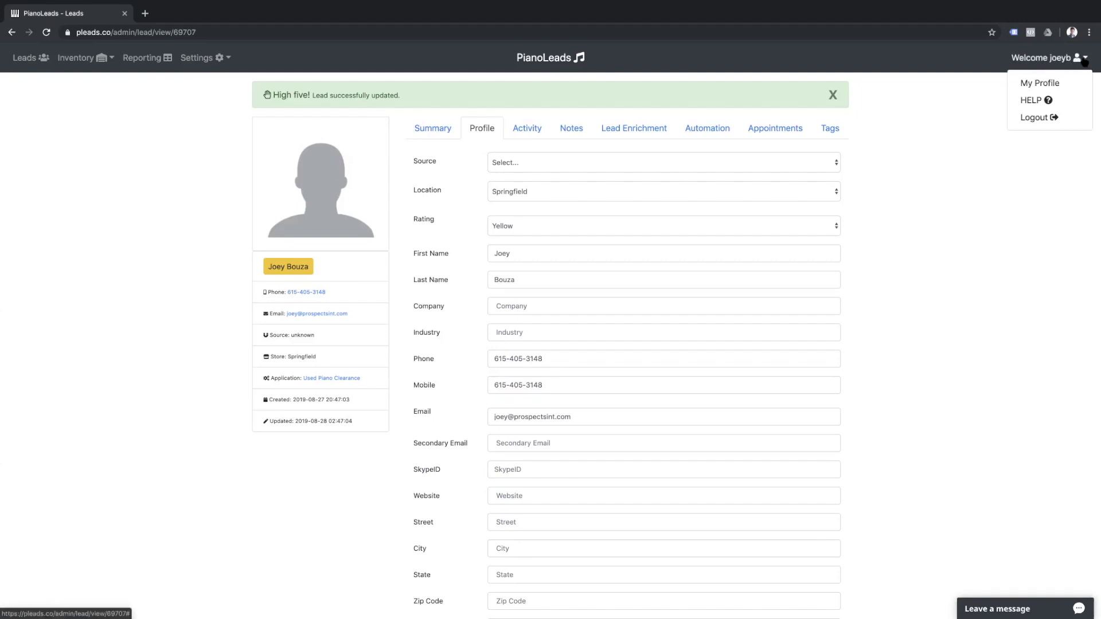
left_click(1060, 83)
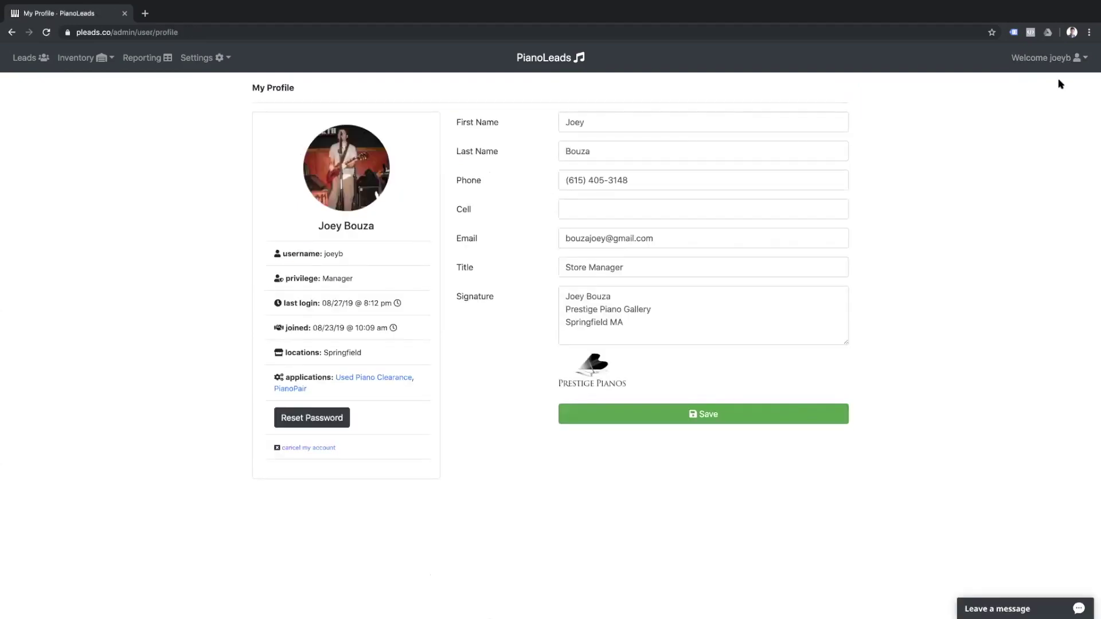
left_click(667, 211)
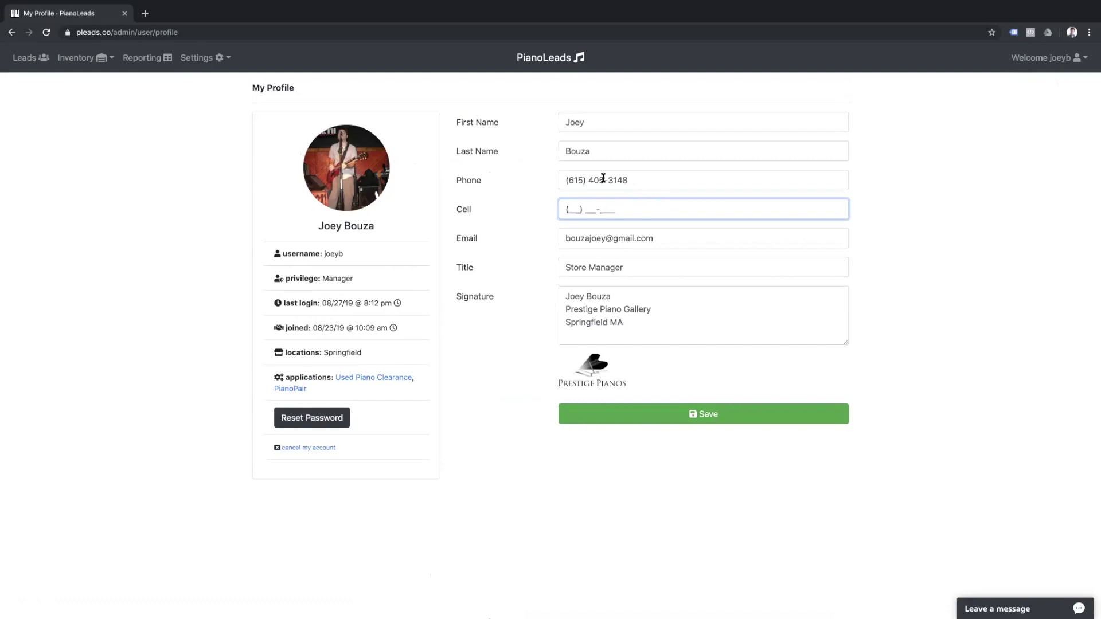
left_click_drag(603, 178, 561, 178)
key("ctrl+c")
left_click(568, 210)
key("ctrl+v")
left_click(622, 422)
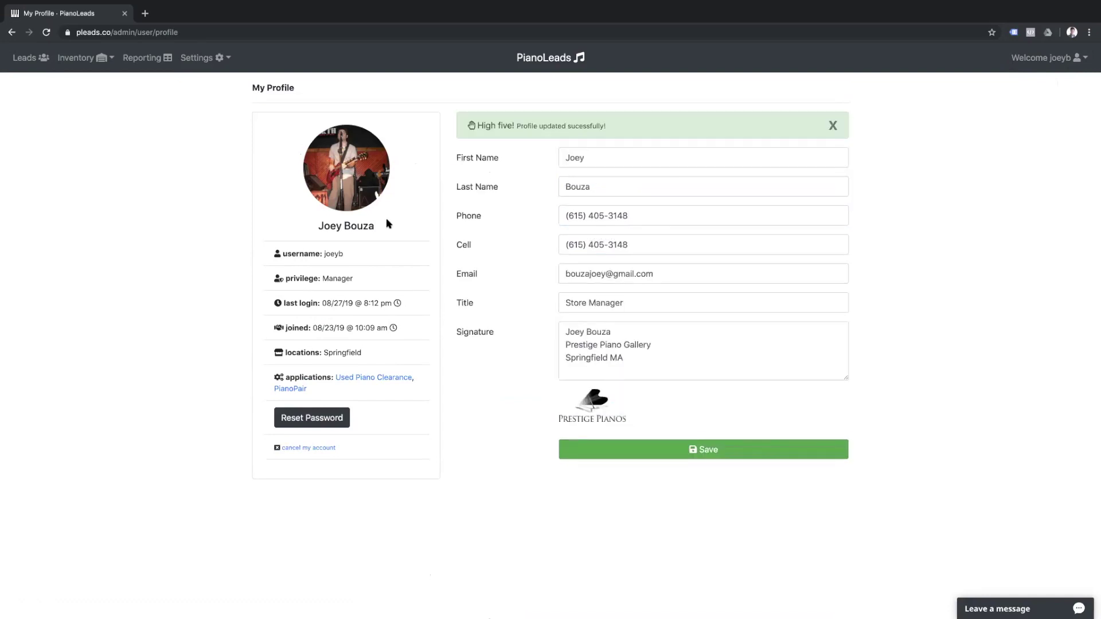
Create a new automation in the automation settings that applies to All New Leads, sends on day 2 and uses the Text Message method.
left_click(186, 60)
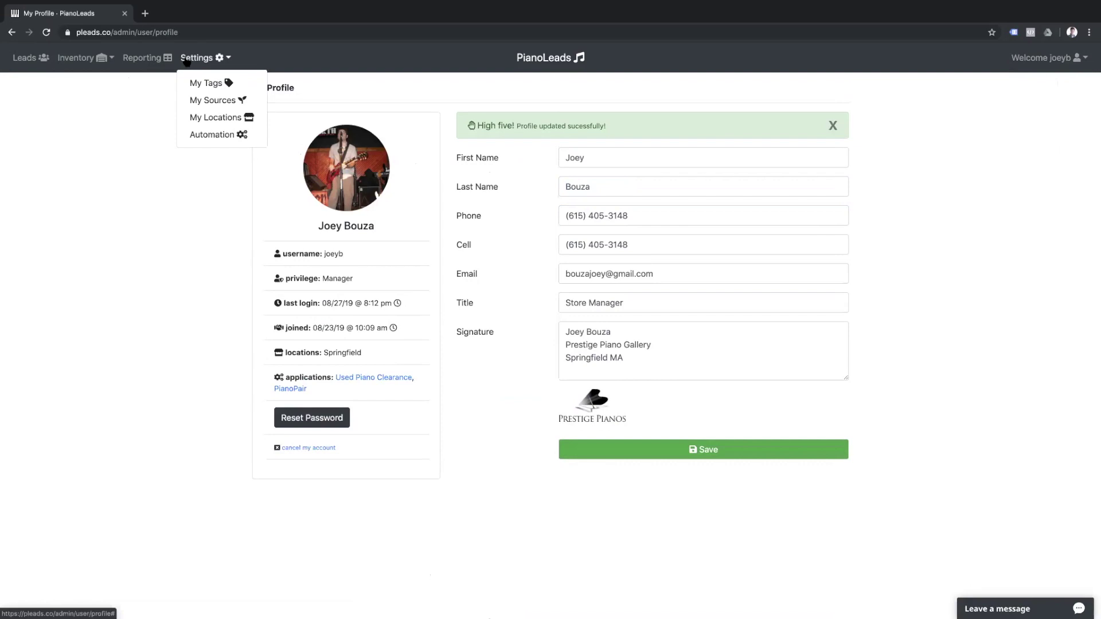
left_click(202, 136)
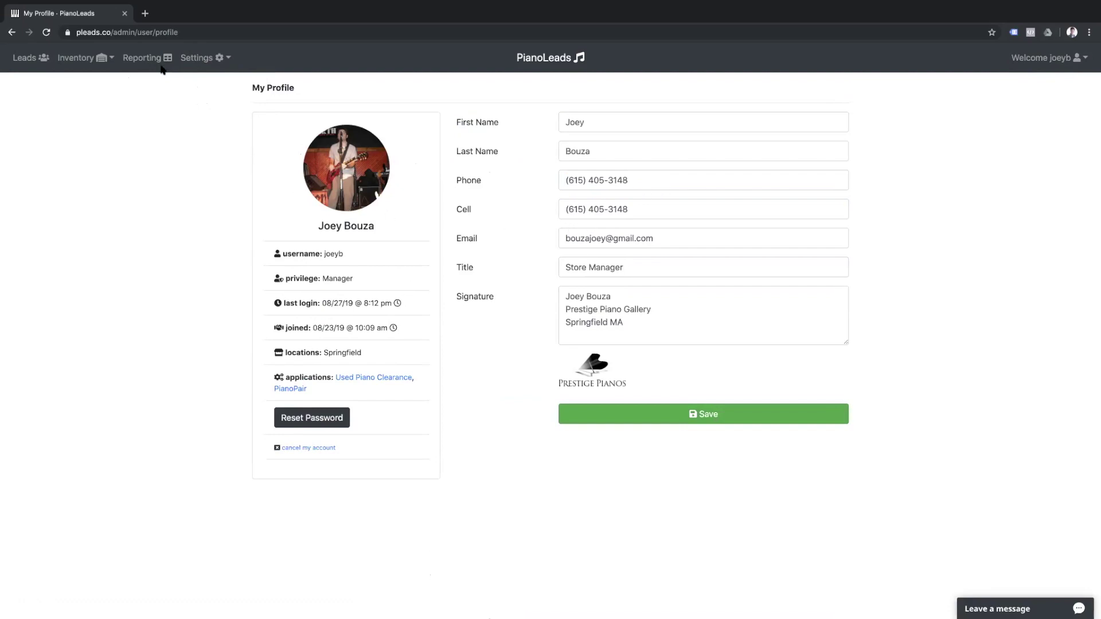
left_click(197, 57)
left_click(211, 134)
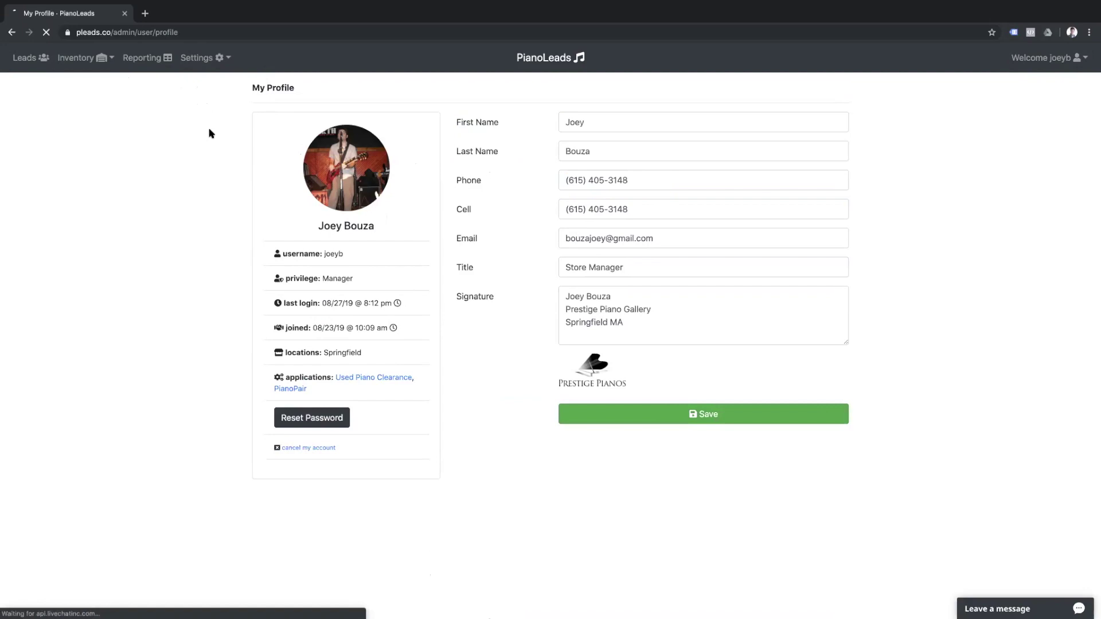
left_click(828, 99)
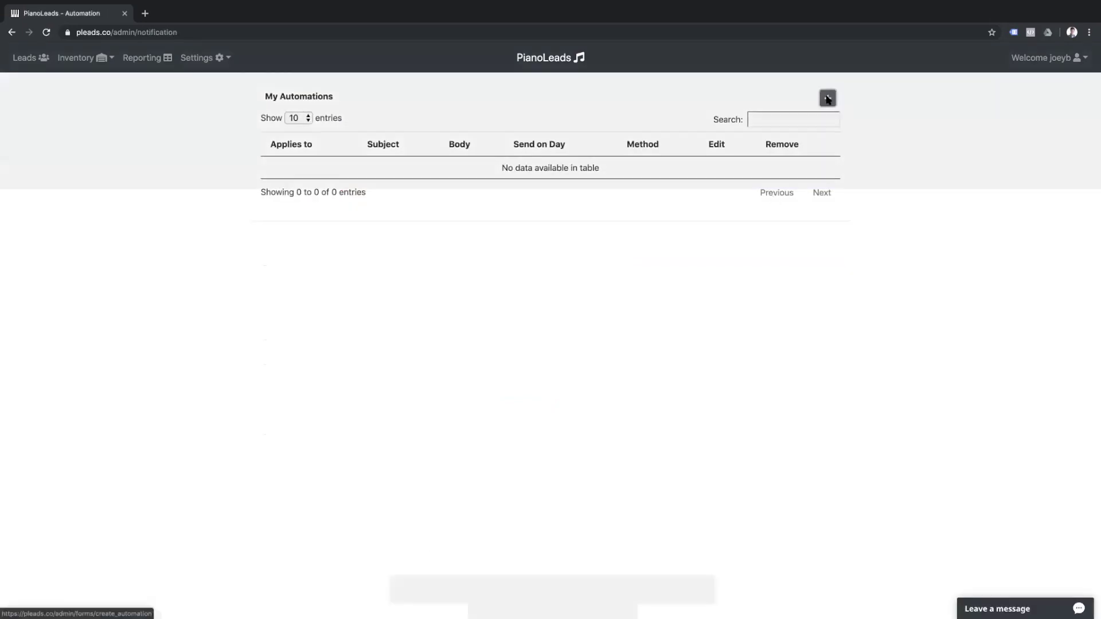
left_click(558, 118)
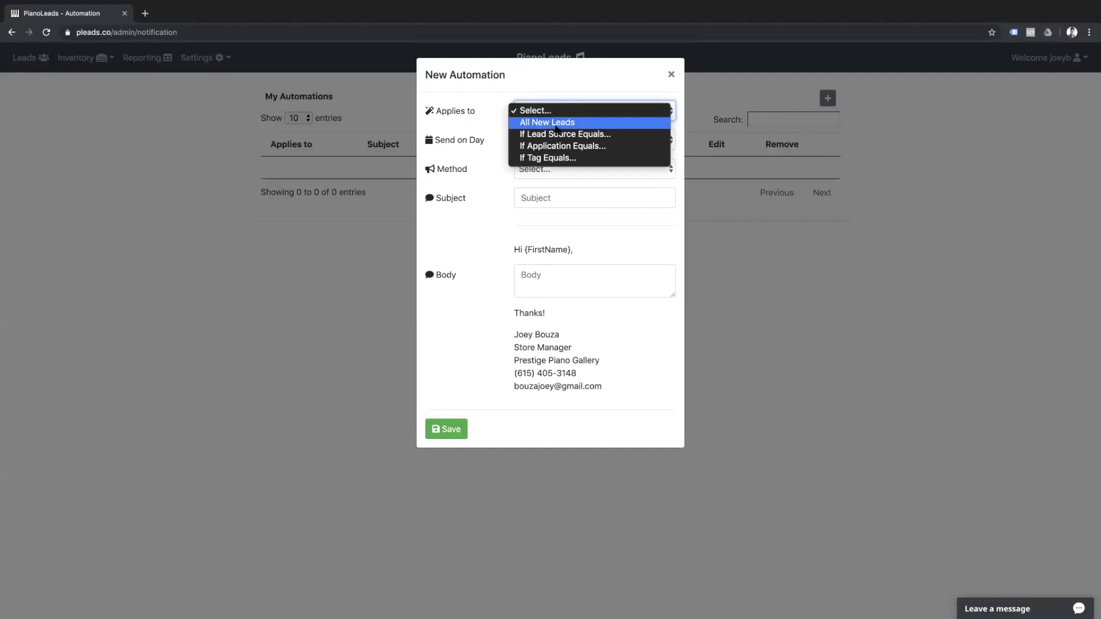
left_click(556, 122)
left_click(555, 140)
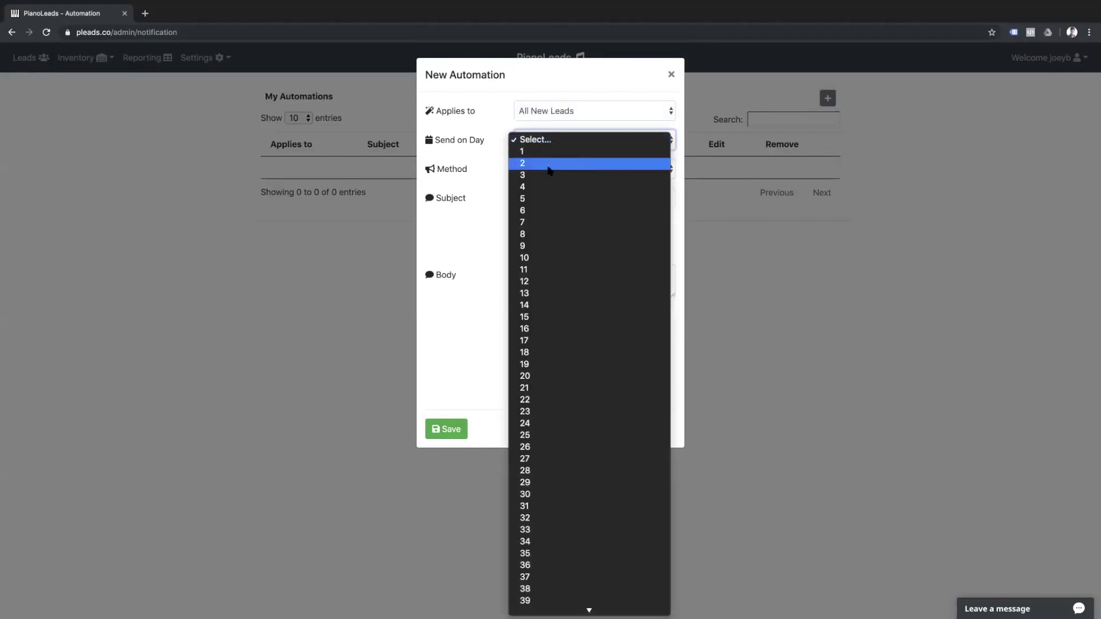
left_click(548, 165)
left_click(549, 169)
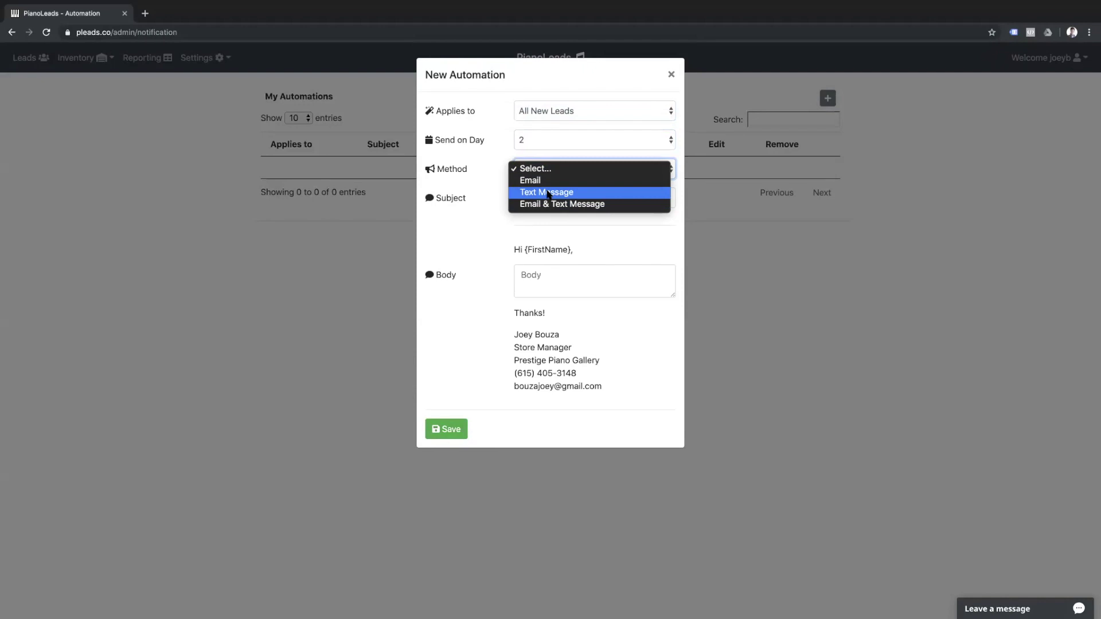
left_click(547, 193)
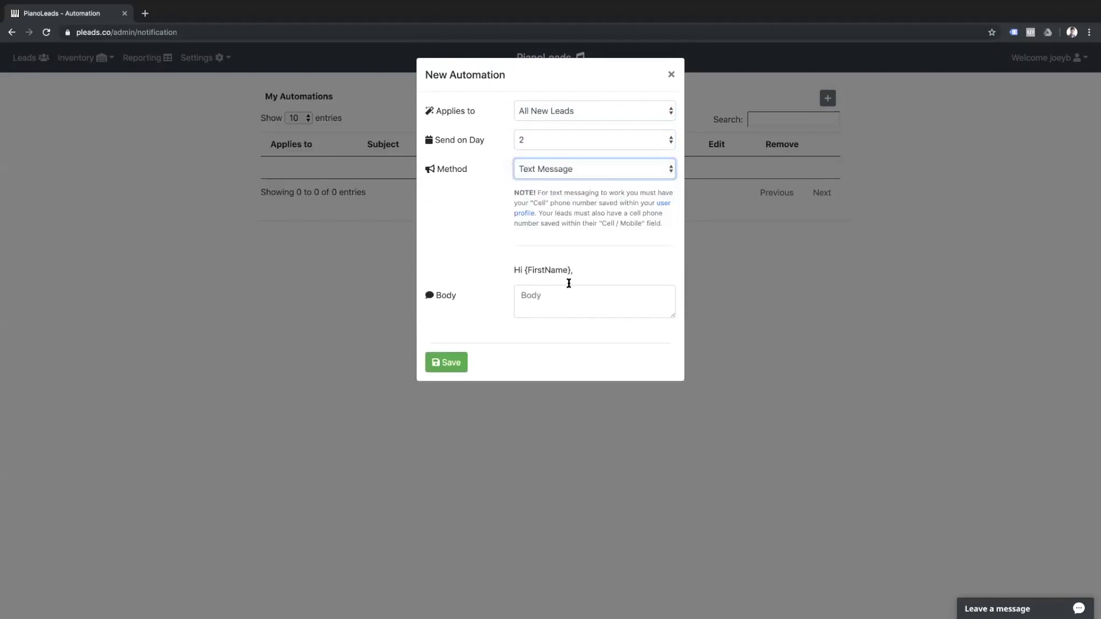
Enter the body "Hi! Are you still interested in purchasing a piano?" and save the new automation.
left_click(558, 301)
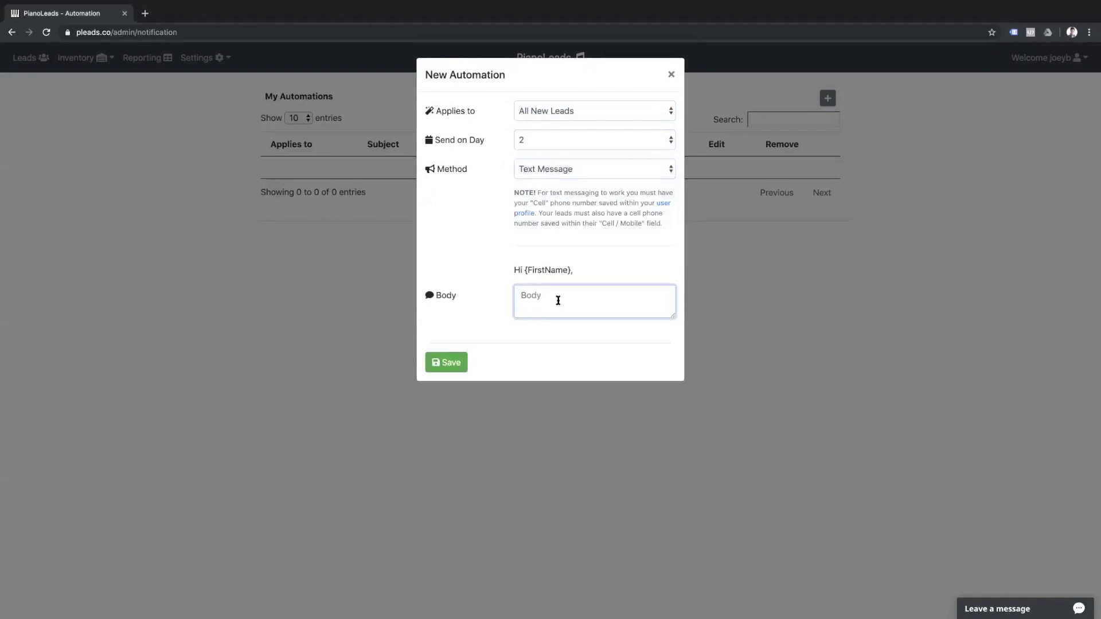
type("Hi! Are yout")
key("BackSpace")
type("still interested in purchasi")
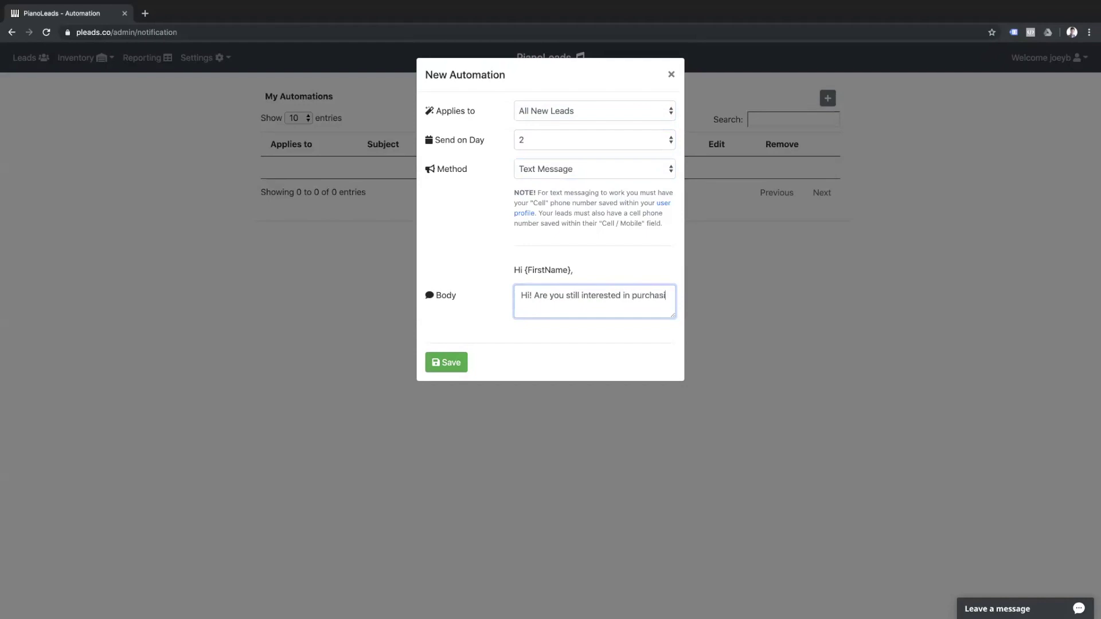
type("ng a piano?")
left_click(450, 362)
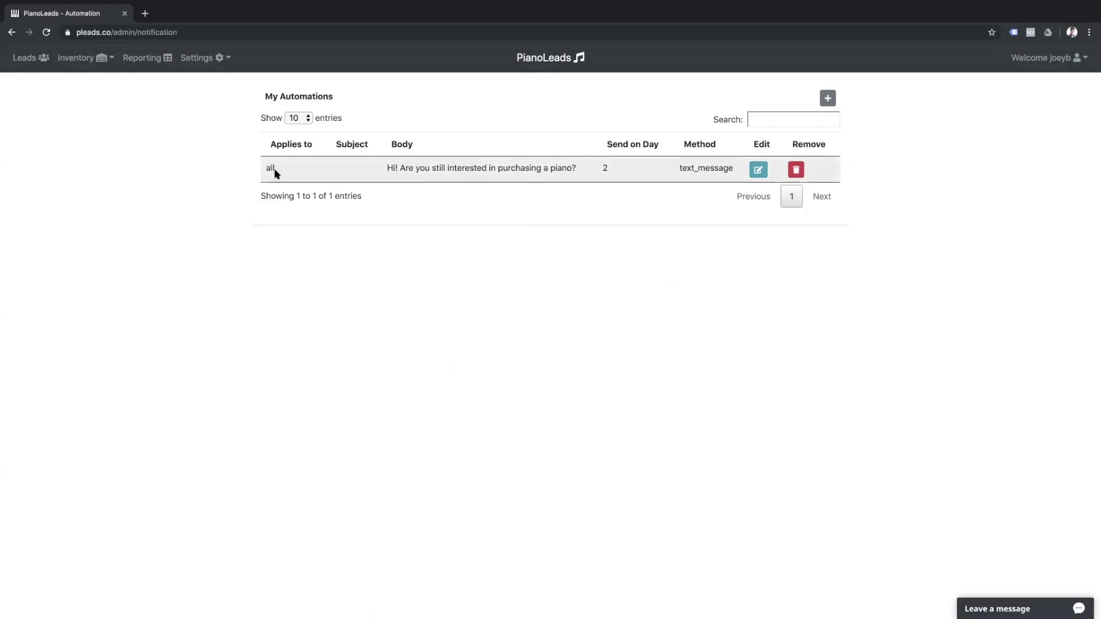
Edit the saved automation to apply only if the lead source equals Prospects International, and save the change.
double_click(604, 167)
left_click(758, 170)
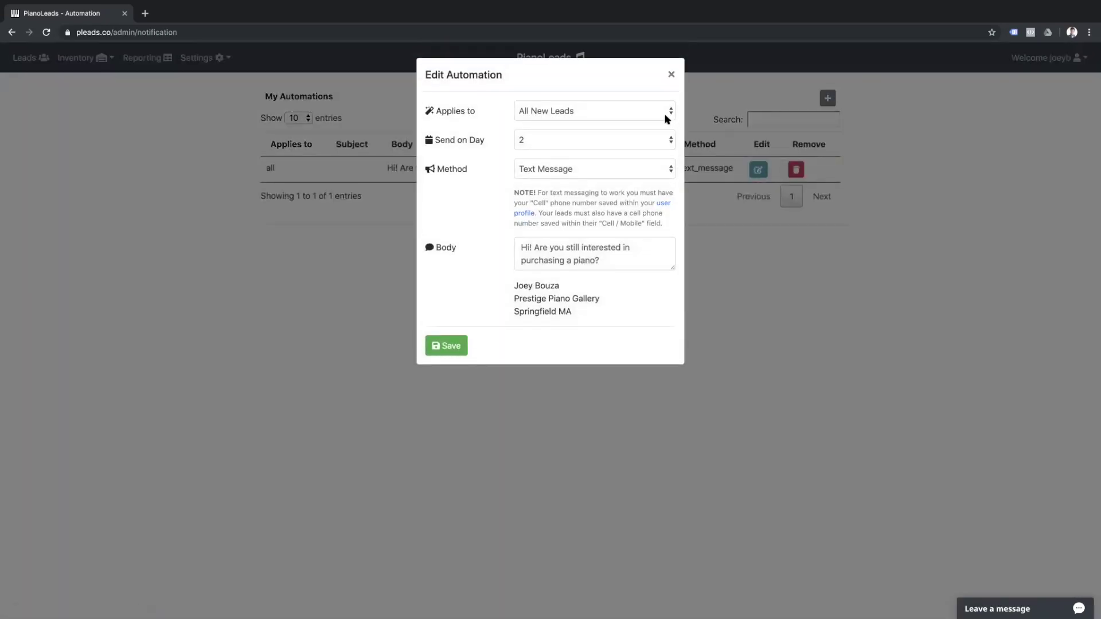
left_click(664, 114)
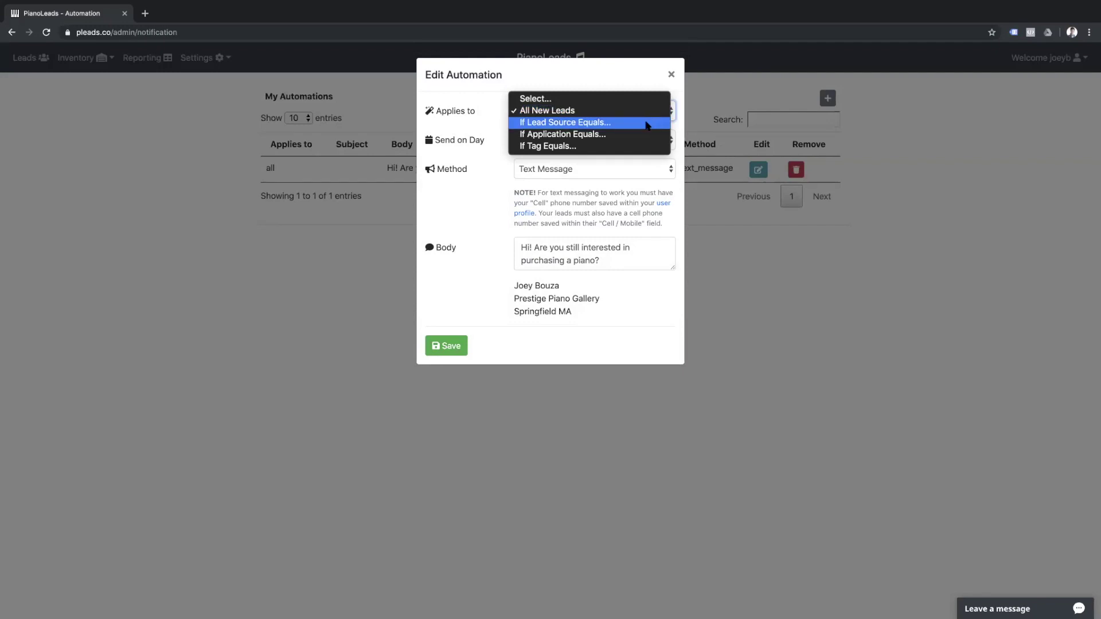
left_click(647, 122)
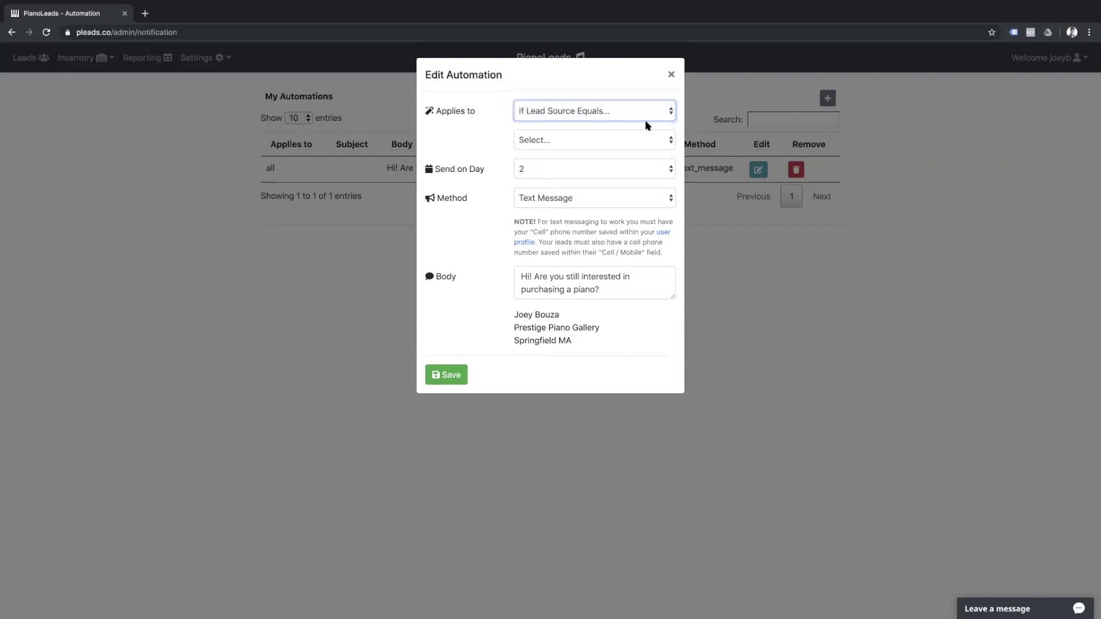
left_click(634, 140)
left_click(640, 160)
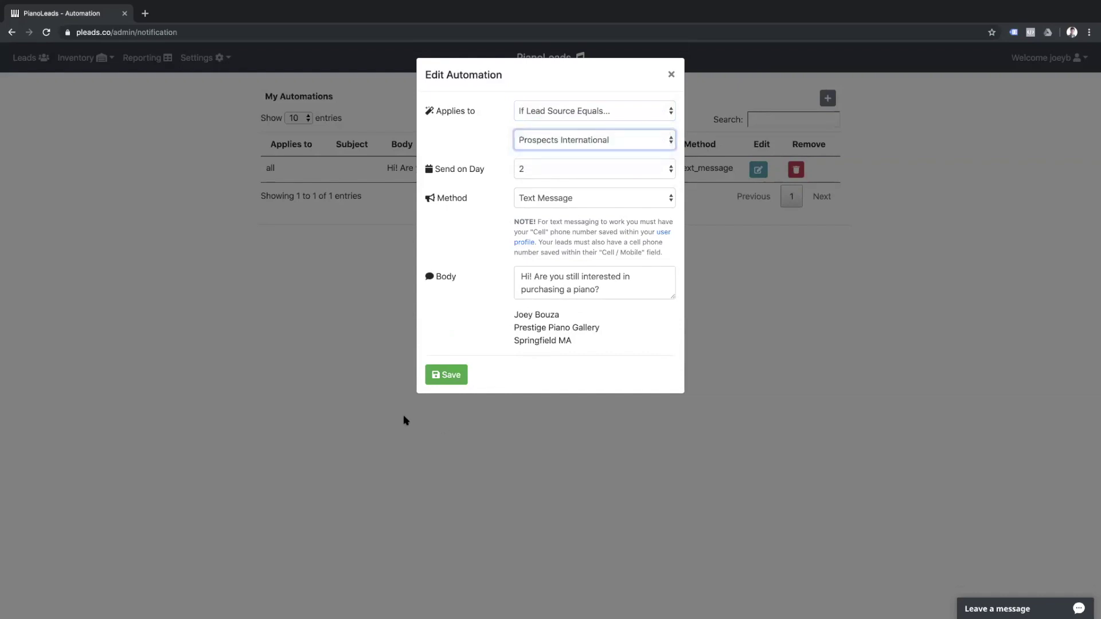
left_click(439, 378)
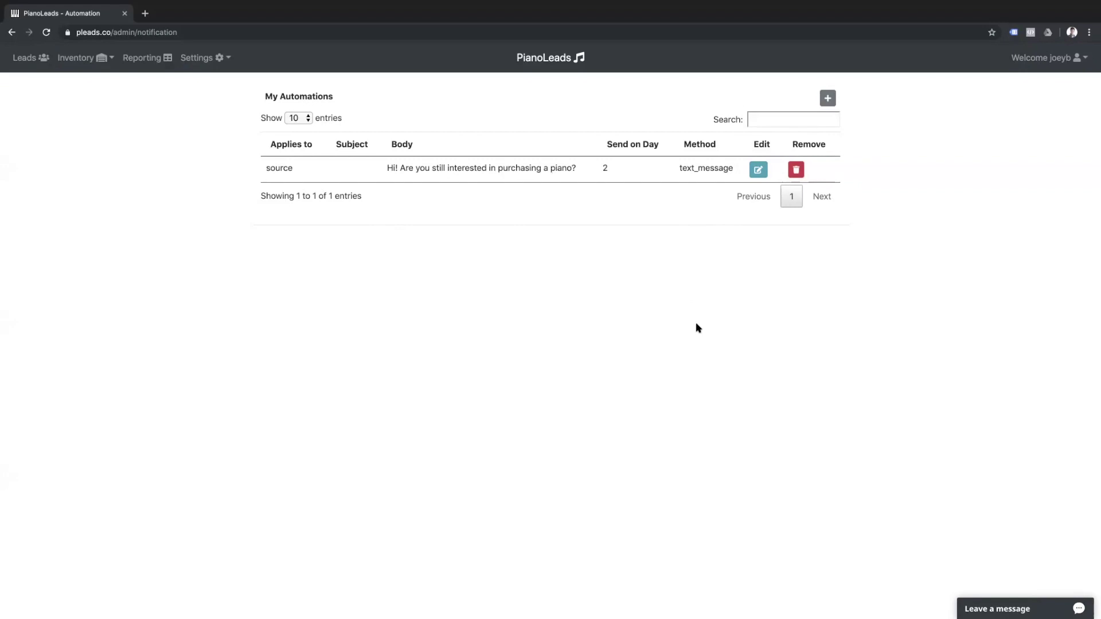
left_click(218, 57)
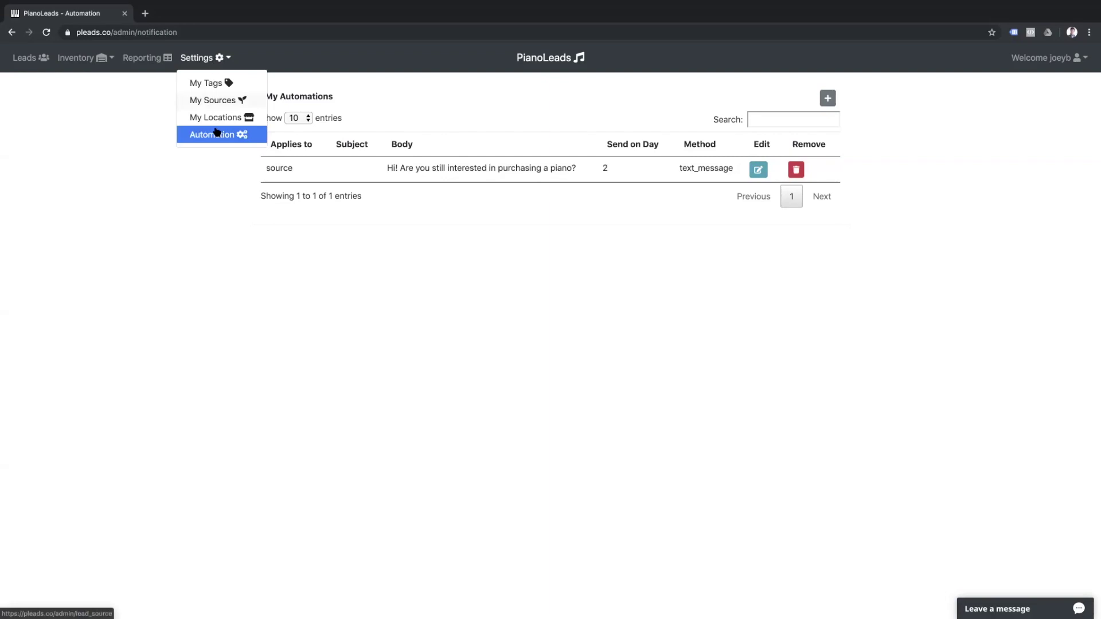
left_click(425, 344)
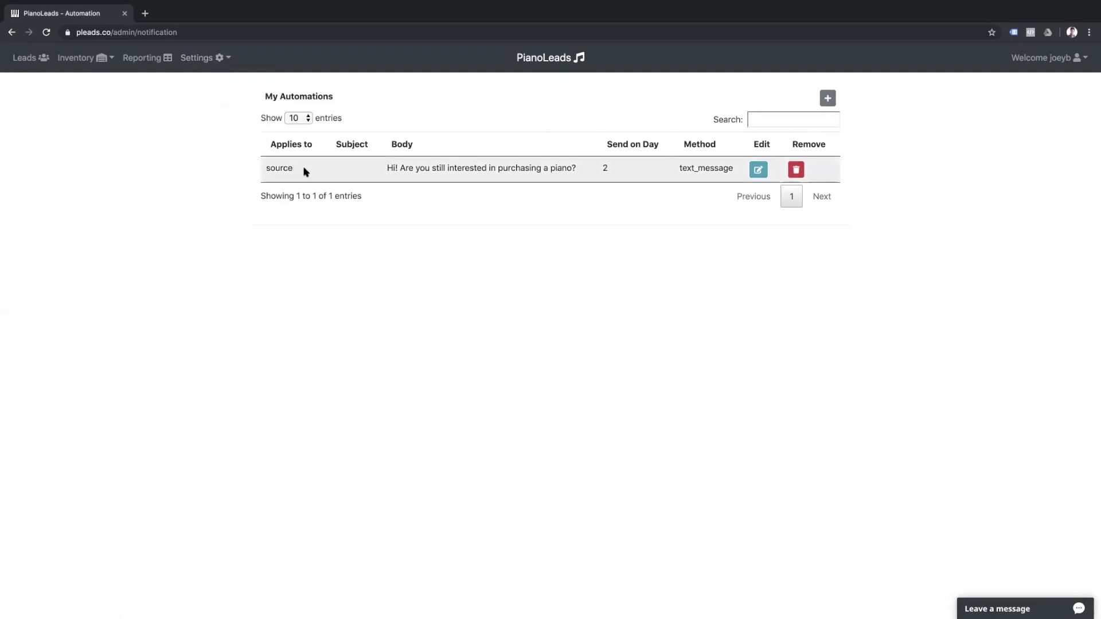